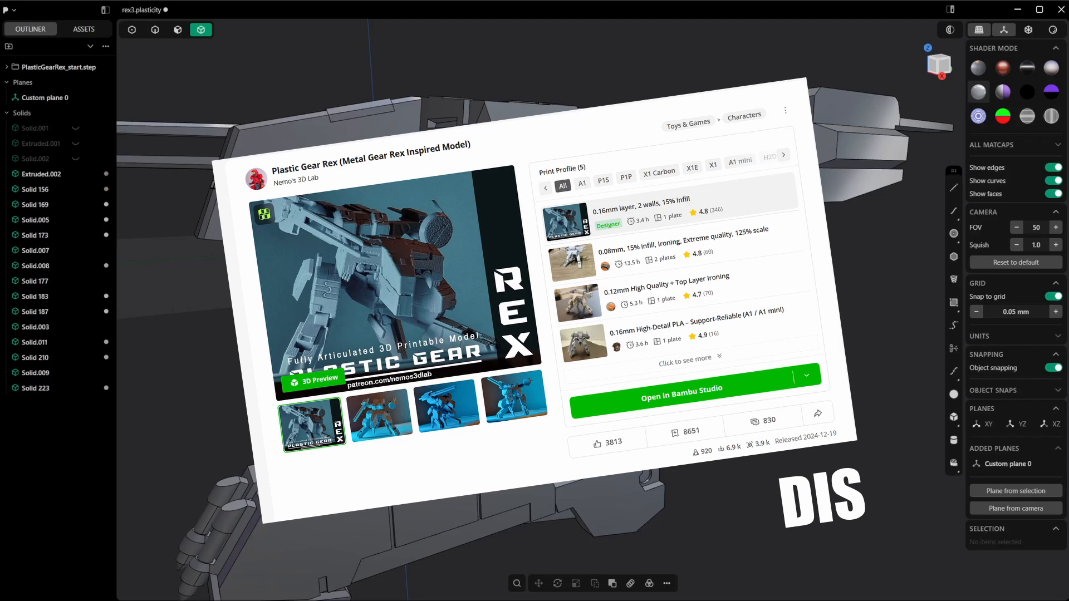
Select the large side armour body and ready the Line tool in the straight-on right view.
{"action": "left_click", "coordinate": [479, 345]}
{"action": "scroll", "coordinate": [462, 362], "scroll_direction": "up", "scroll_amount": 2}
{"action": "middle_click_drag", "start_coordinate": [462, 362], "coordinate": [442, 373]}
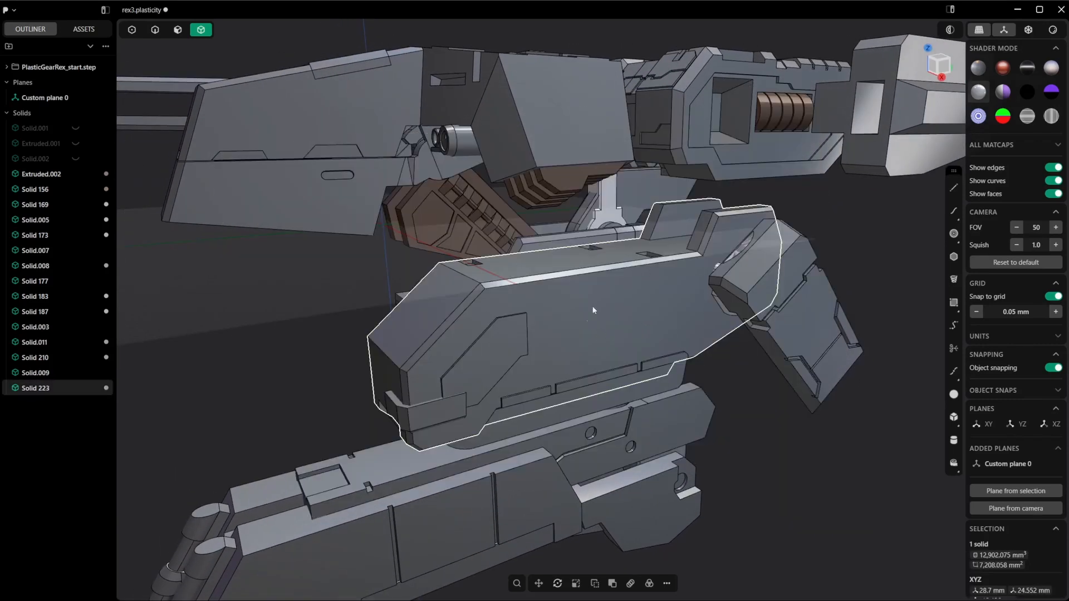
{"action": "middle_click_drag", "start_coordinate": [678, 312], "coordinate": [807, 284]}
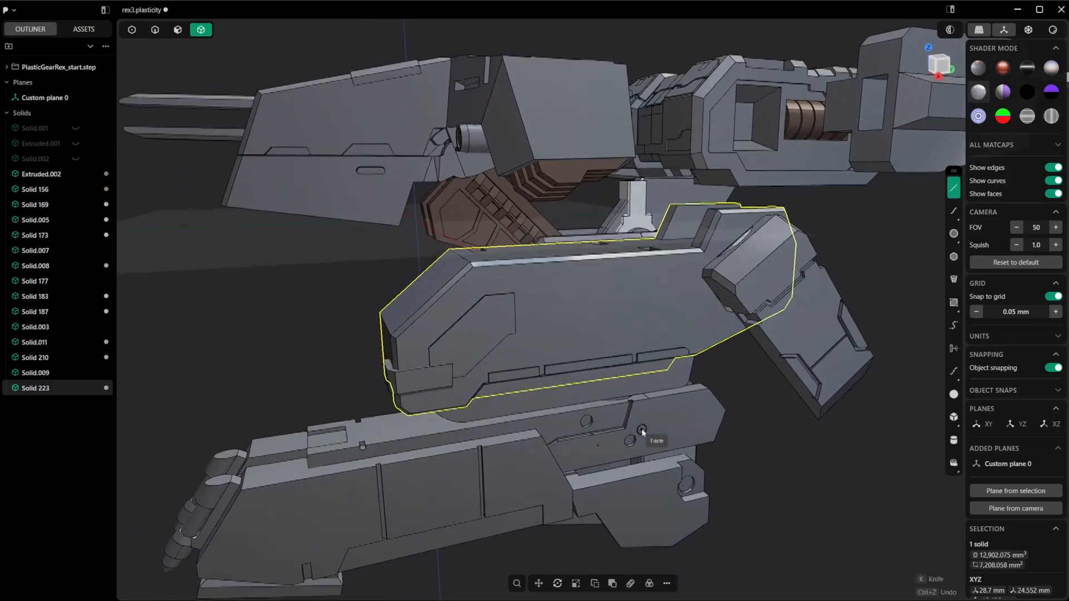
{"action": "middle_click_drag", "start_coordinate": [640, 432], "coordinate": [627, 405]}
{"action": "middle_click_drag", "start_coordinate": [594, 351], "coordinate": [571, 338]}
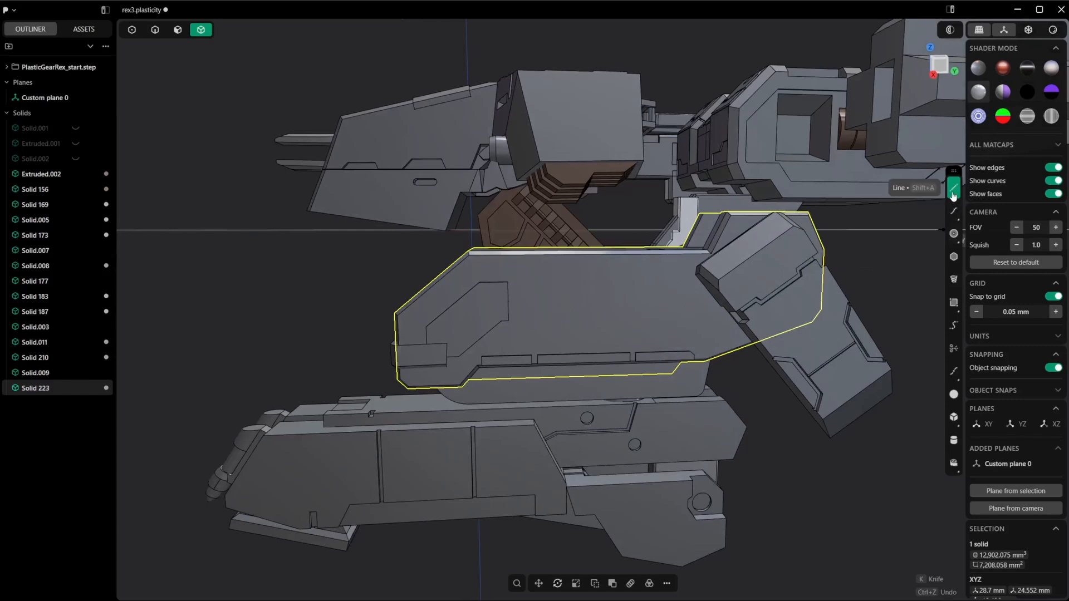
{"action": "left_click", "coordinate": [944, 69]}
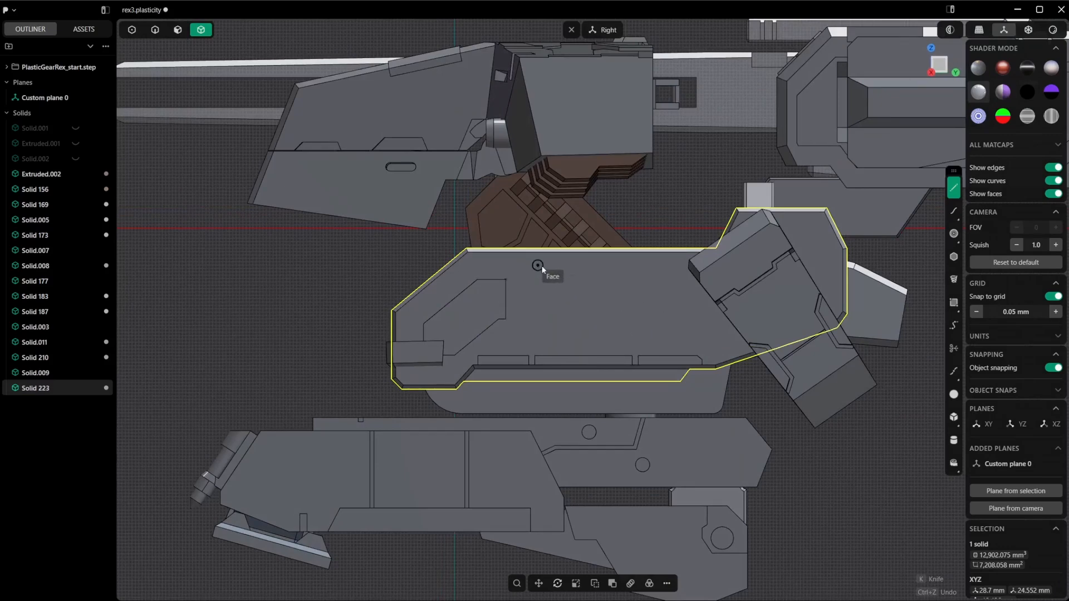
{"action": "scroll", "coordinate": [573, 312], "scroll_direction": "up", "scroll_amount": 4}
{"action": "scroll", "coordinate": [579, 303], "scroll_direction": "up", "scroll_amount": 1}
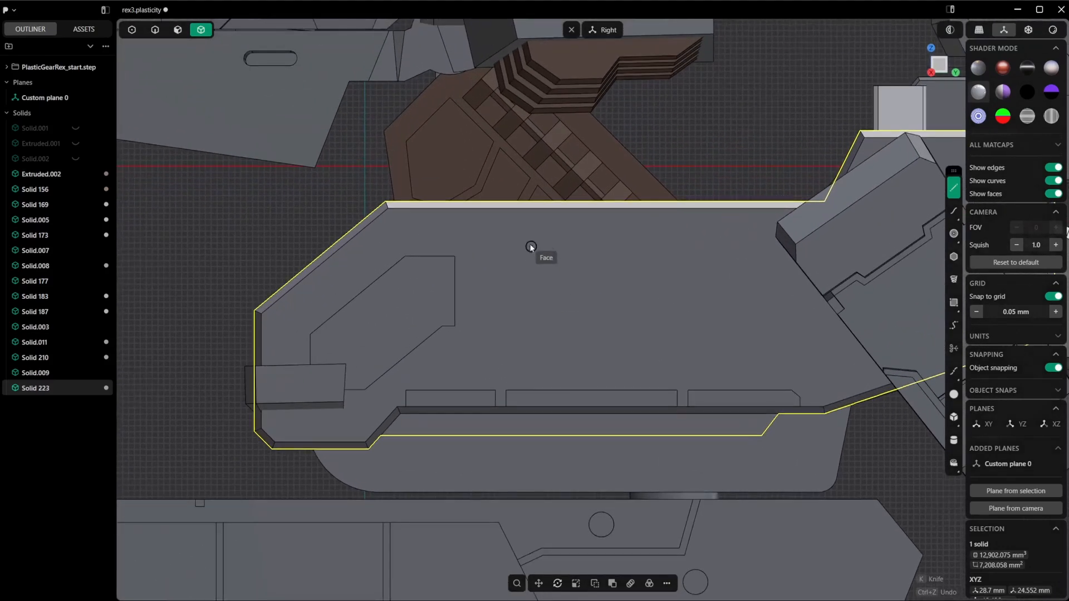
Draw a closed six-corner panel outline on the armour's side face, about 19 mm wide and 13 mm high, with a diagonal step in its lower edge.
{"action": "left_click", "coordinate": [509, 228]}
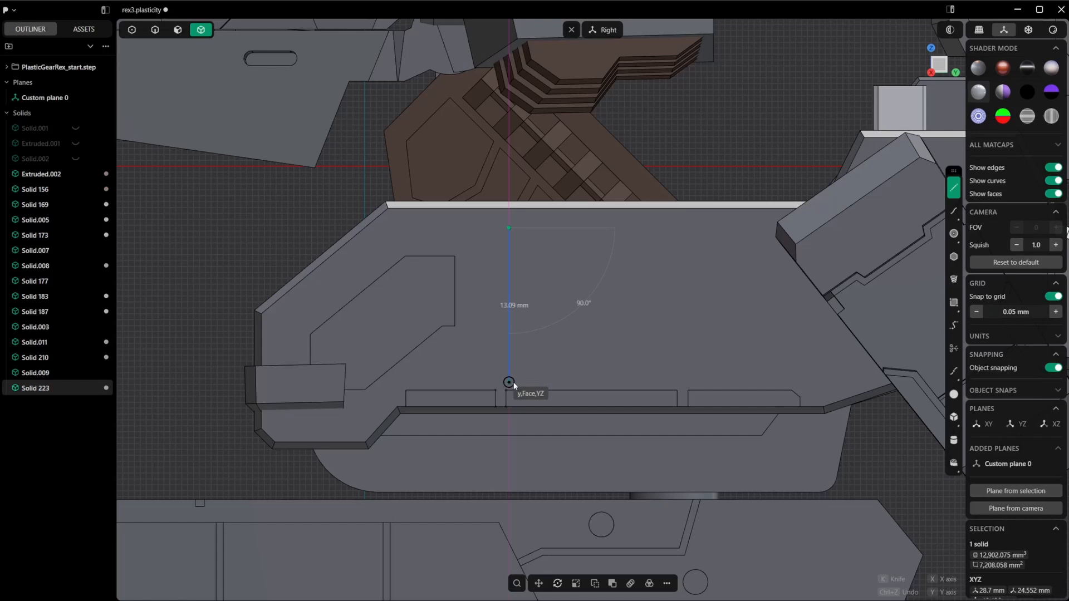
{"action": "left_click", "coordinate": [509, 382]}
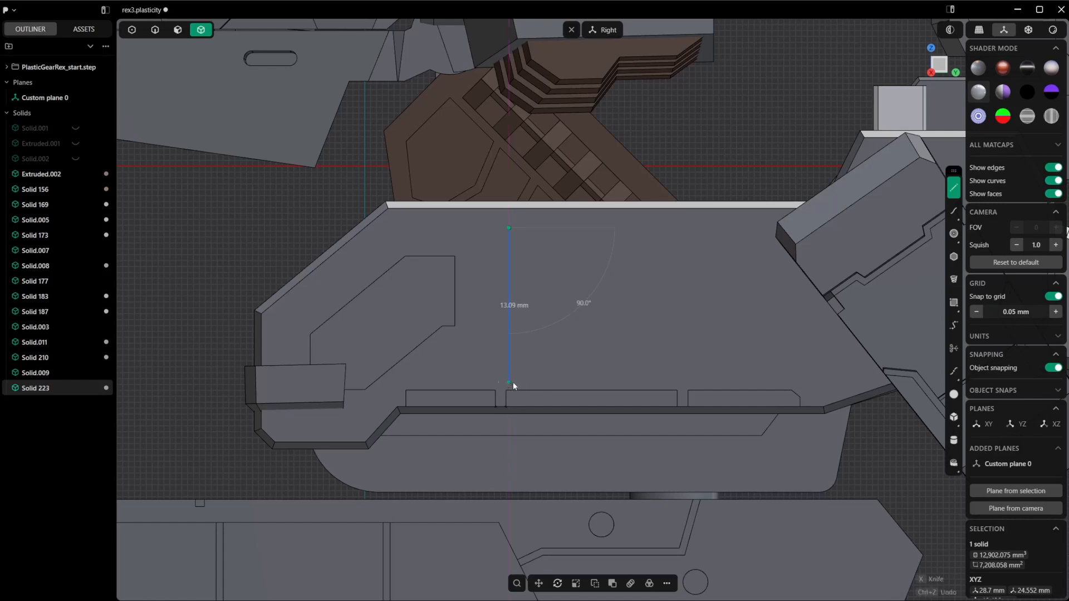
{"action": "left_click", "coordinate": [559, 382]}
{"action": "left_click", "coordinate": [610, 332]}
{"action": "left_click", "coordinate": [737, 332]}
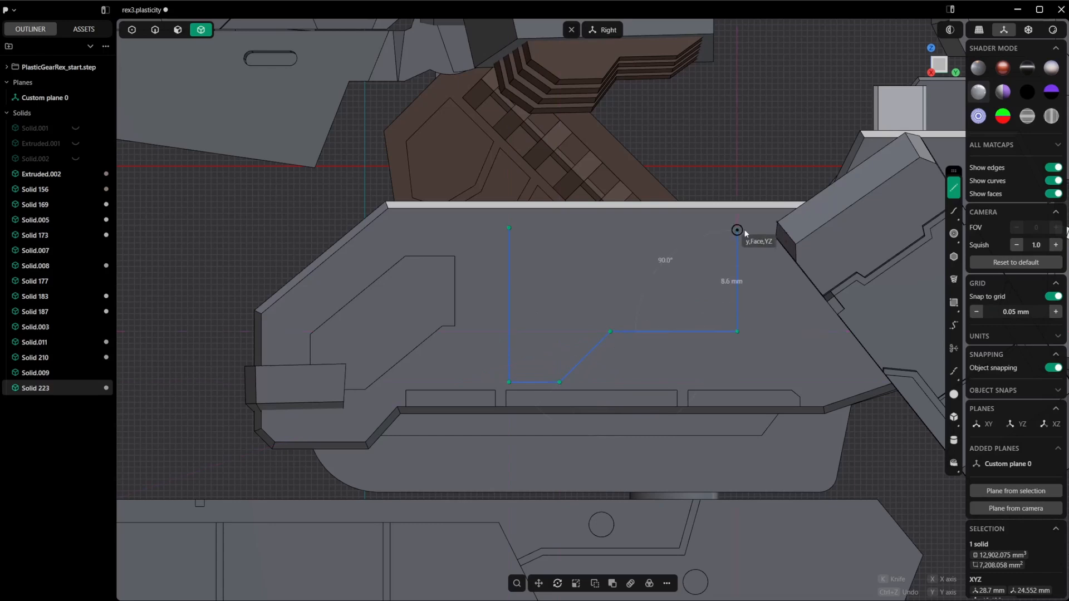
{"action": "left_click", "coordinate": [737, 229]}
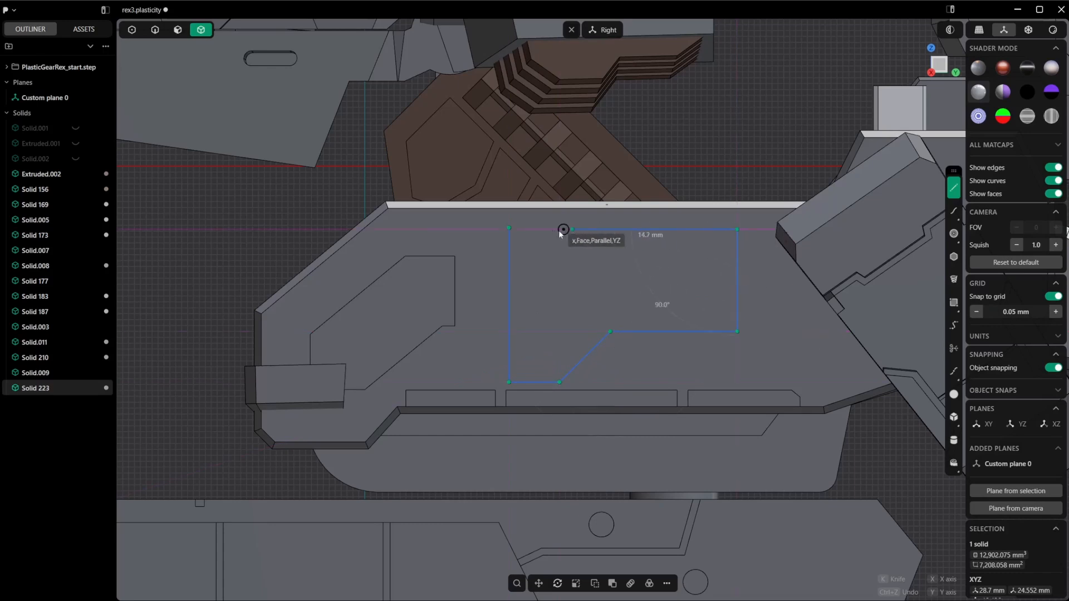
{"action": "left_click", "coordinate": [509, 228]}
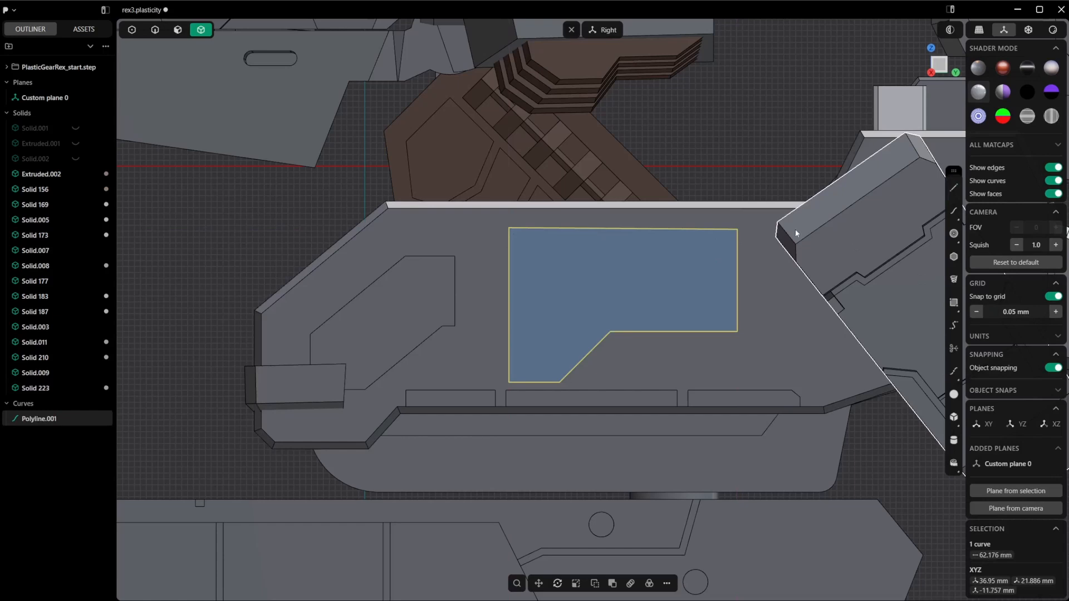
{"action": "key", "text": "2"}
{"action": "left_click_drag", "start_coordinate": [492, 216], "coordinate": [564, 242]}
{"action": "key", "text": "b"}
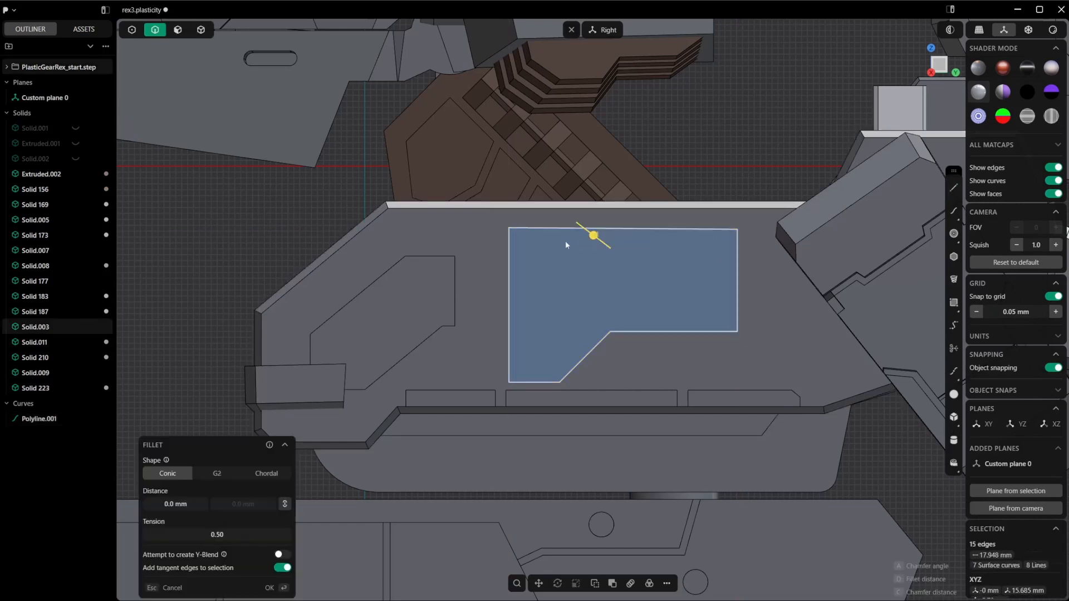
Level the panel outline's upper edge by scaling its two upper corner vertices flat in the vertical direction.
{"action": "key", "text": "1"}
{"action": "left_click_drag", "start_coordinate": [501, 226], "coordinate": [760, 245]}
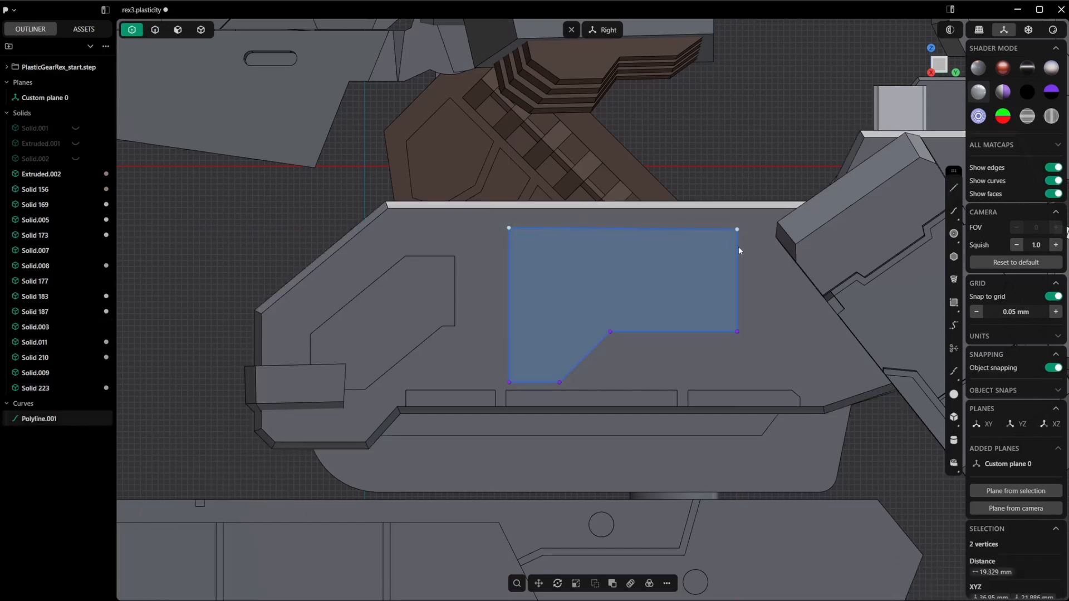
{"action": "key", "text": "s"}
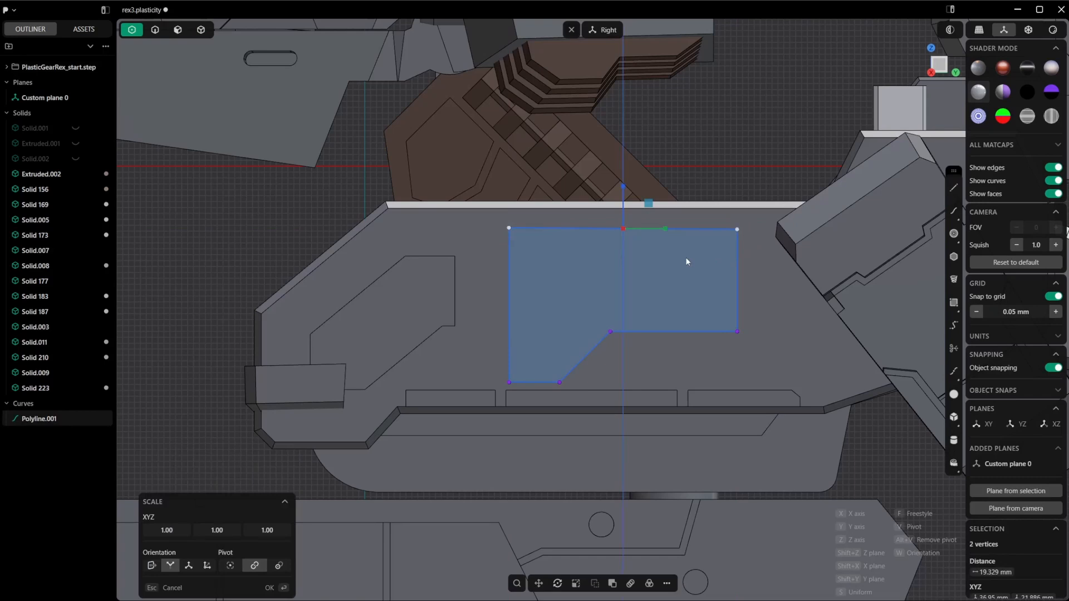
{"action": "key", "text": "Return"}
{"action": "key", "text": "Return"}
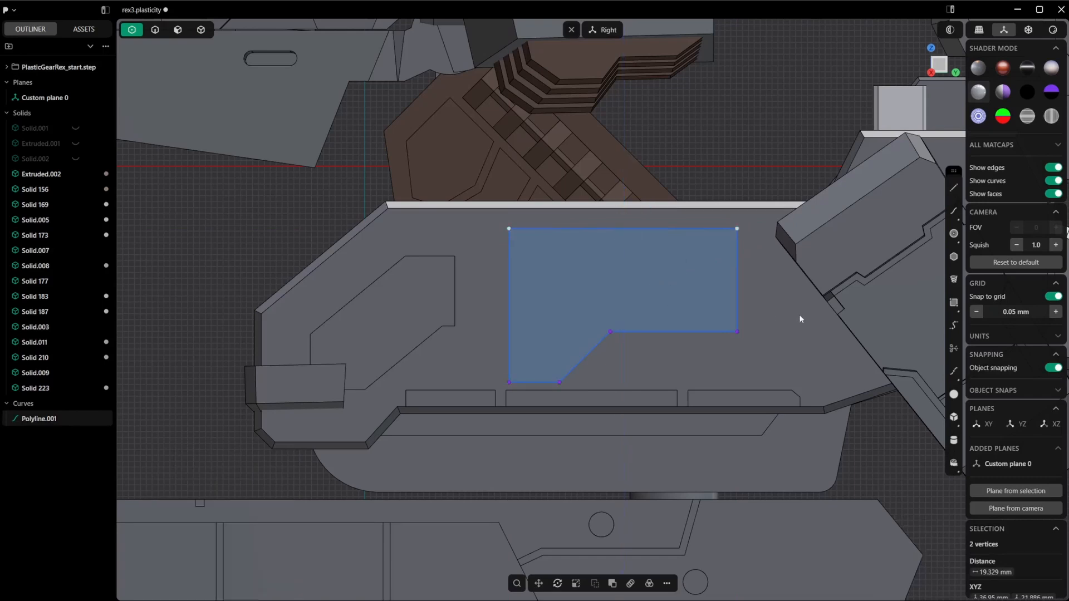
Create a Pipe along the panel outline with a section size of 0.4 mm.
{"action": "key", "text": "2"}
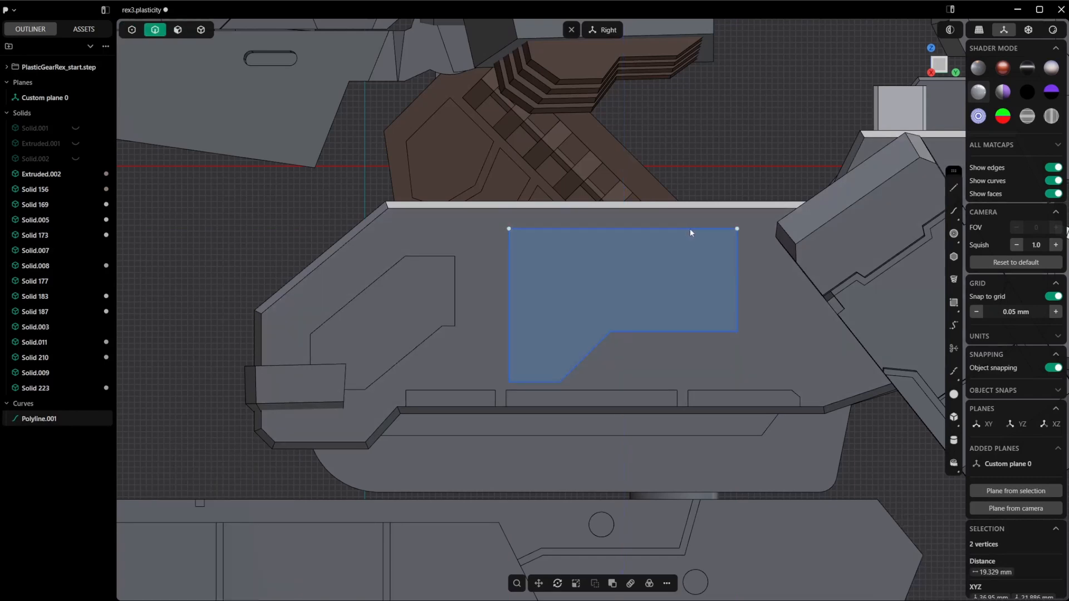
{"action": "key", "text": "Escape"}
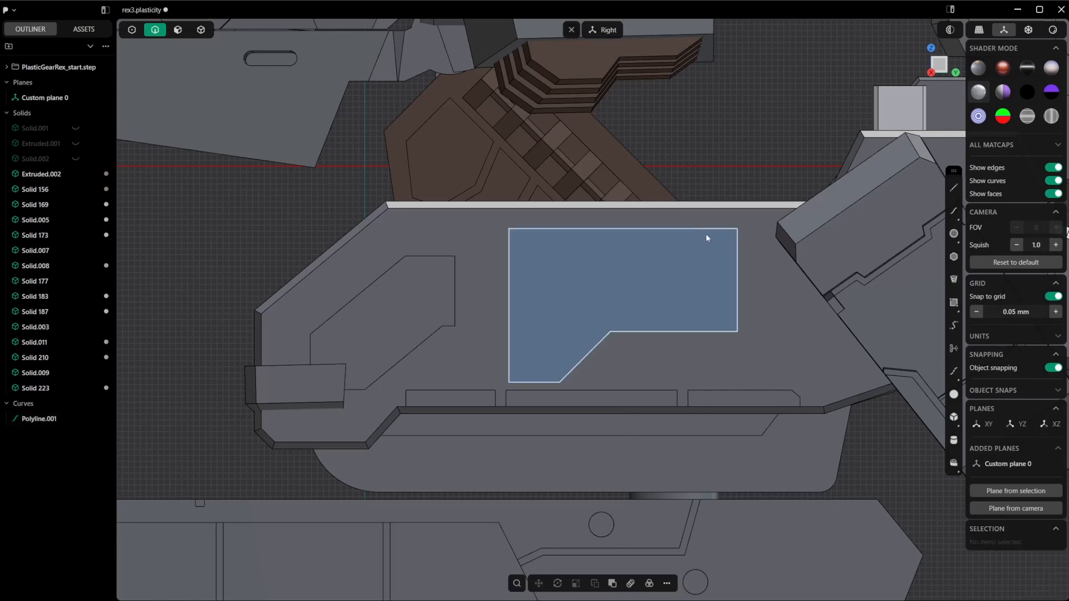
{"action": "left_click", "coordinate": [704, 229]}
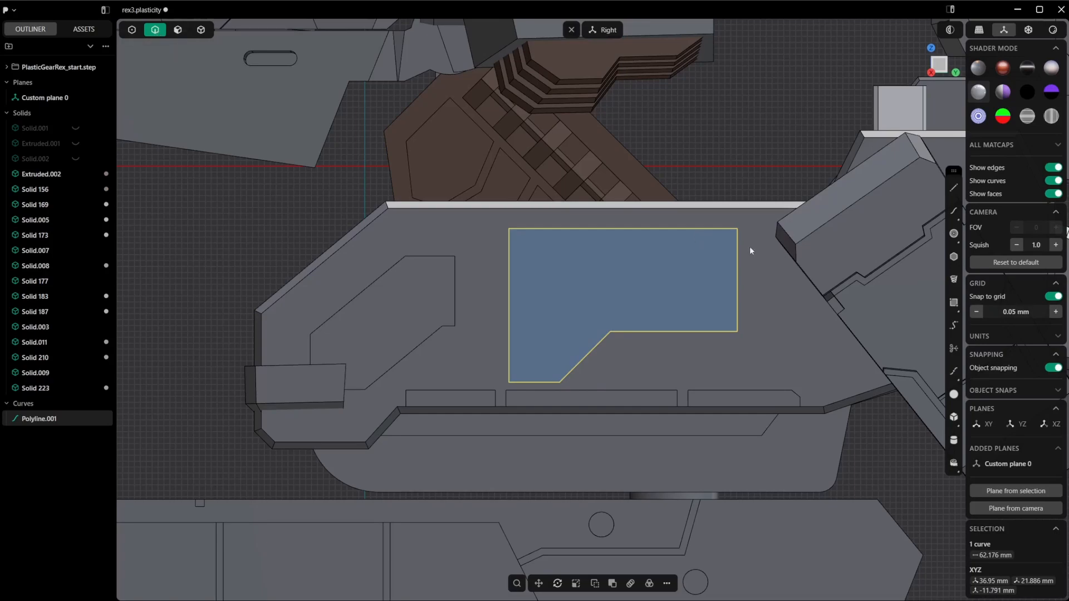
{"action": "middle_click_drag", "start_coordinate": [749, 246], "coordinate": [670, 287]}
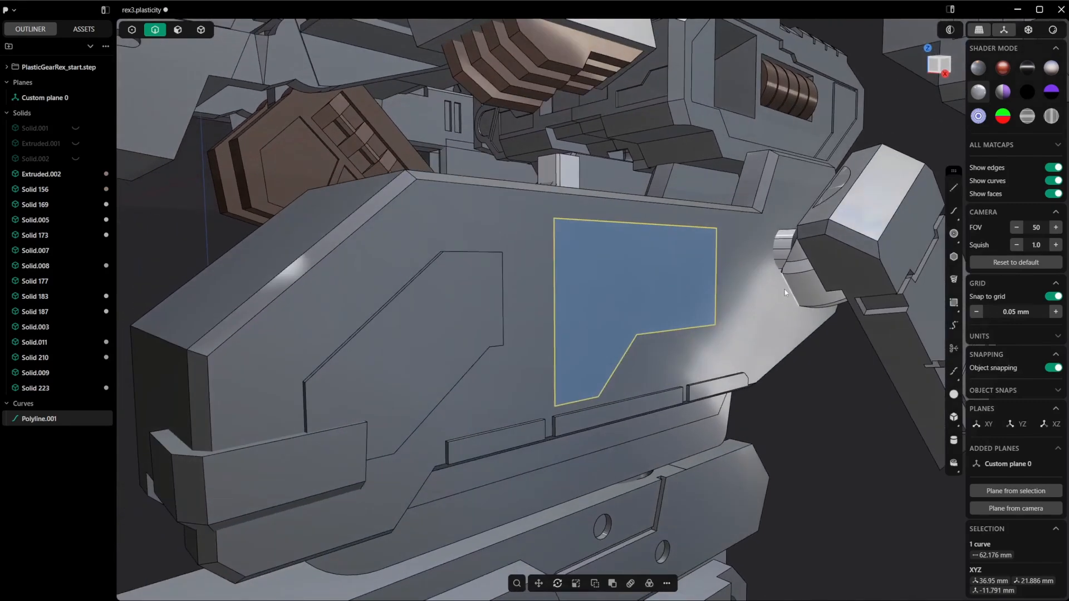
{"action": "key", "text": "p"}
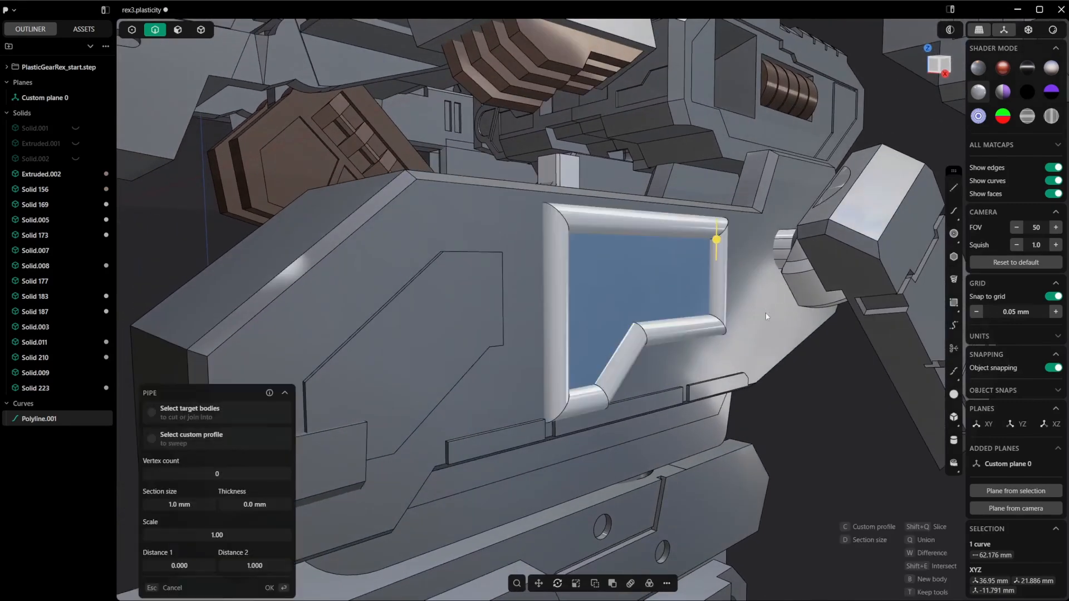
{"action": "left_click", "coordinate": [188, 506]}
{"action": "type", "text": "0.4"}
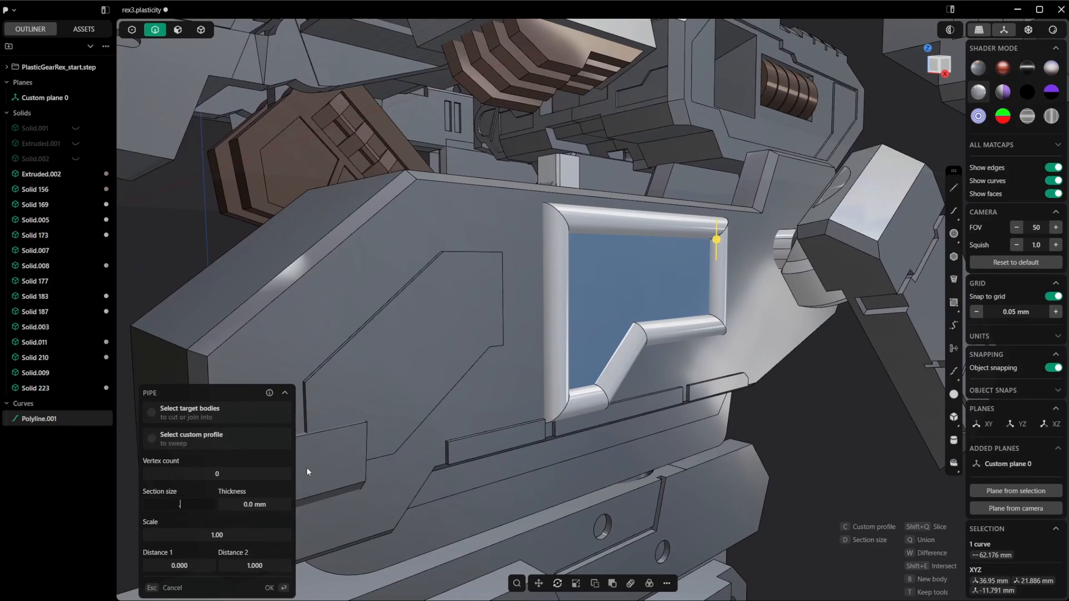
{"action": "key", "text": "Return"}
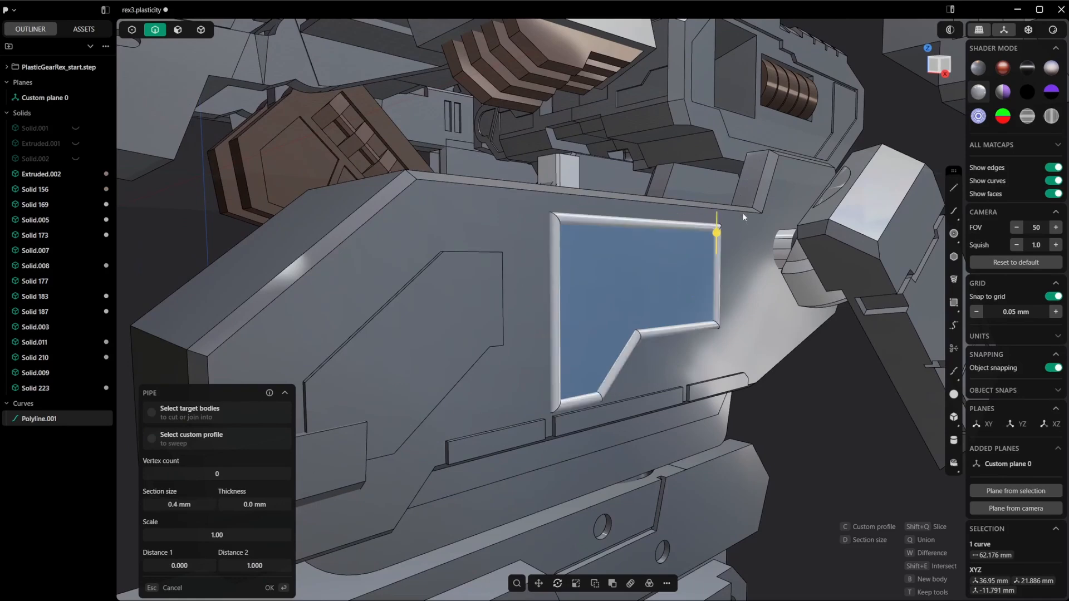
Give the pipe a four-sided profile by setting its vertex count to 4.
{"action": "middle_click_drag", "start_coordinate": [745, 217], "coordinate": [389, 262]}
{"action": "scroll", "coordinate": [623, 282], "scroll_direction": "up", "scroll_amount": 4}
{"action": "scroll", "coordinate": [643, 275], "scroll_direction": "up", "scroll_amount": 3}
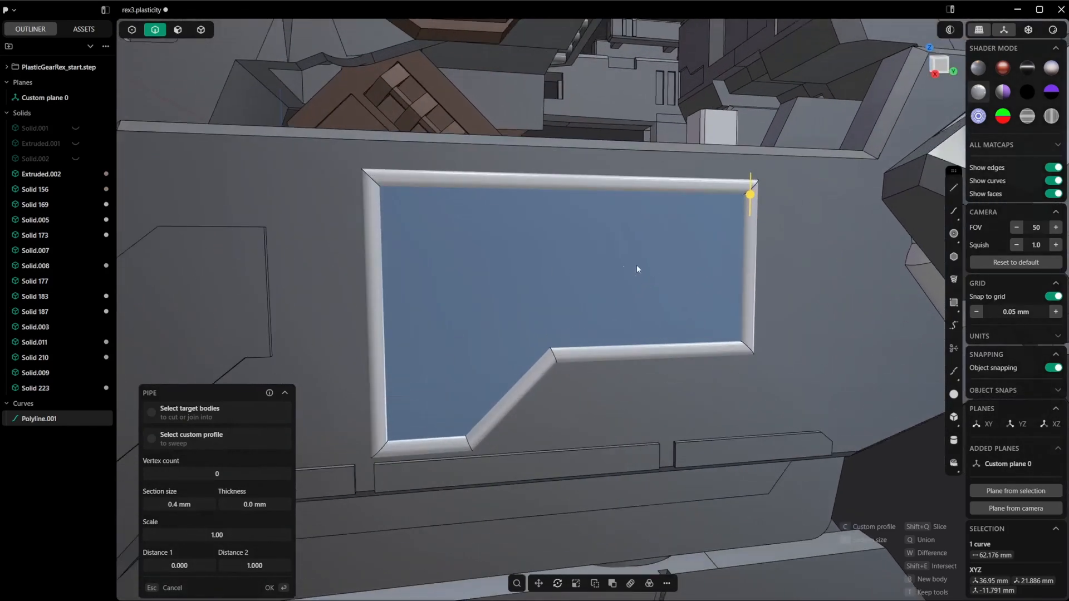
{"action": "middle_click_drag", "start_coordinate": [588, 268], "coordinate": [665, 279], "text": "shift"}
{"action": "scroll", "coordinate": [624, 274], "scroll_direction": "up", "scroll_amount": 1}
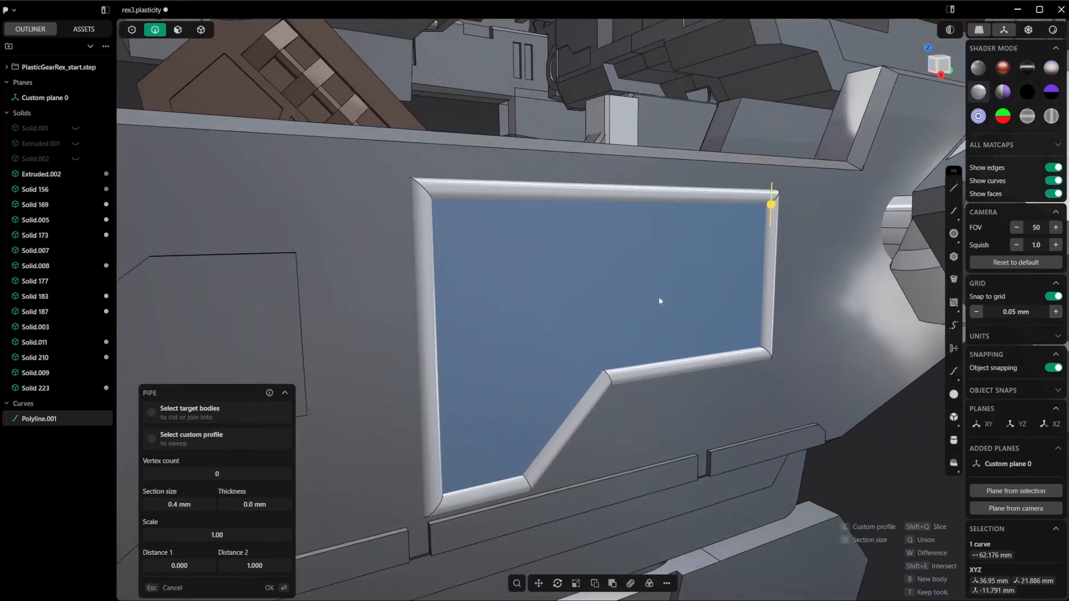
{"action": "middle_click_drag", "start_coordinate": [460, 386], "coordinate": [493, 236]}
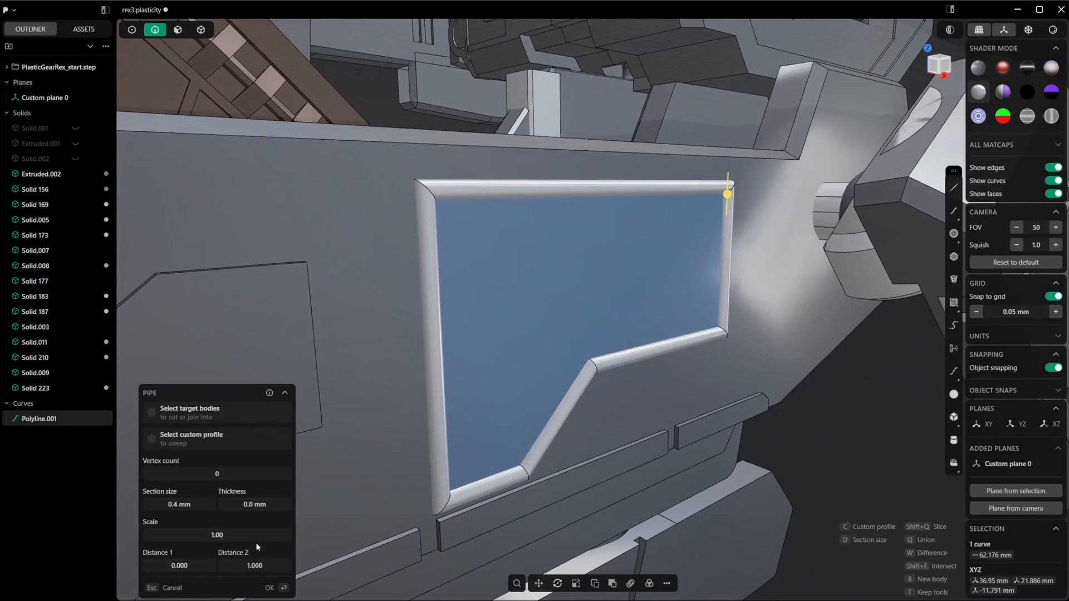
{"action": "left_click", "coordinate": [214, 473]}
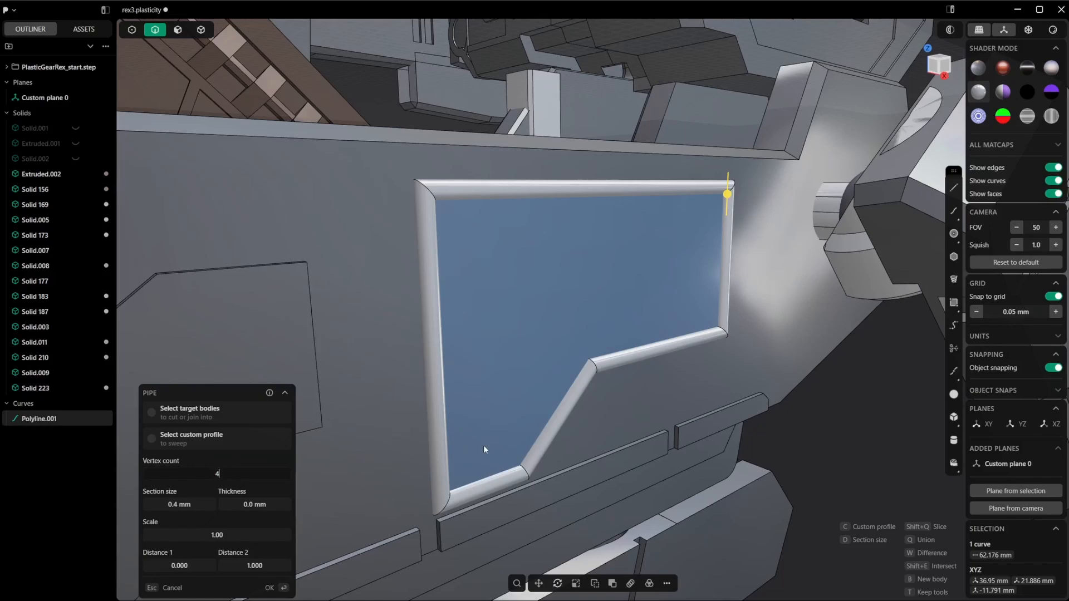
{"action": "key", "text": "Return"}
Rotate the pipe's square profile by an angle of 45 and finish the pipe.
{"action": "middle_click_drag", "start_coordinate": [484, 445], "coordinate": [680, 310]}
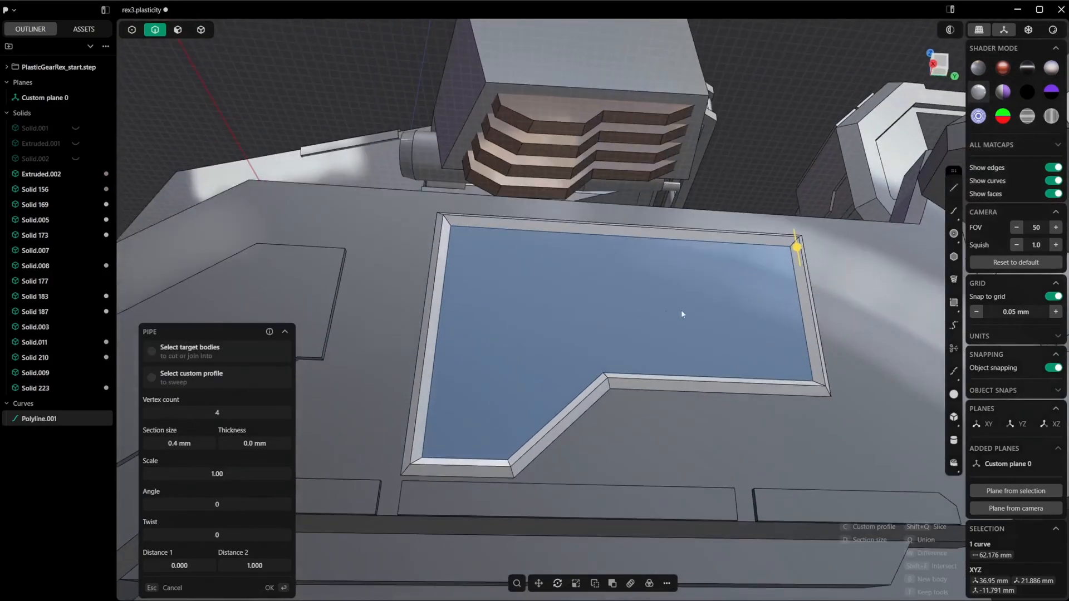
{"action": "middle_click_drag", "start_coordinate": [796, 296], "coordinate": [718, 356]}
{"action": "left_click", "coordinate": [233, 503]}
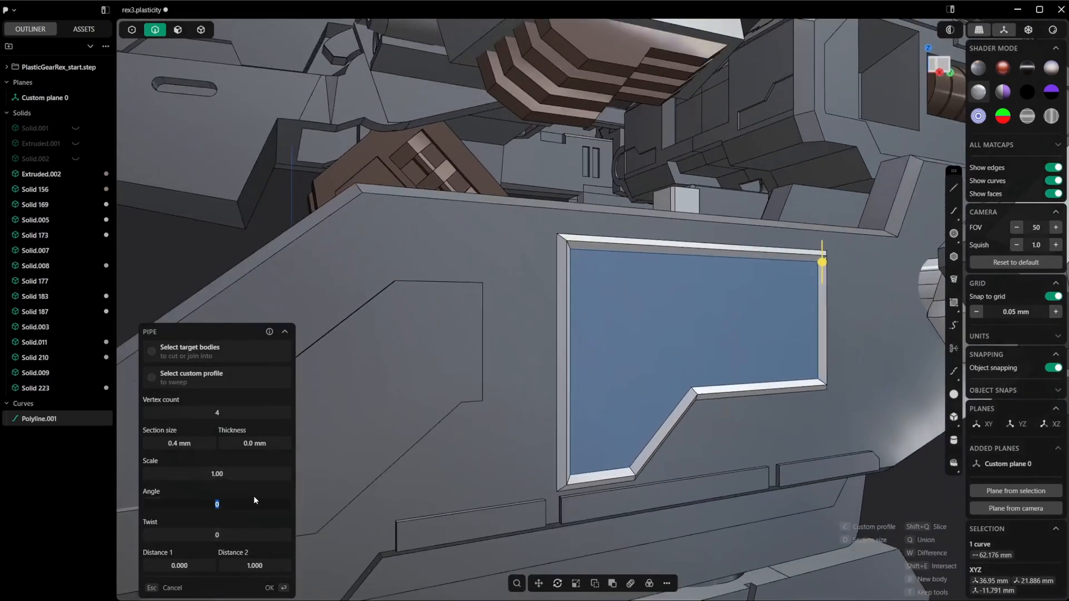
{"action": "type", "text": "45"}
{"action": "key", "text": "Return"}
{"action": "middle_click_drag", "start_coordinate": [572, 452], "coordinate": [718, 393]}
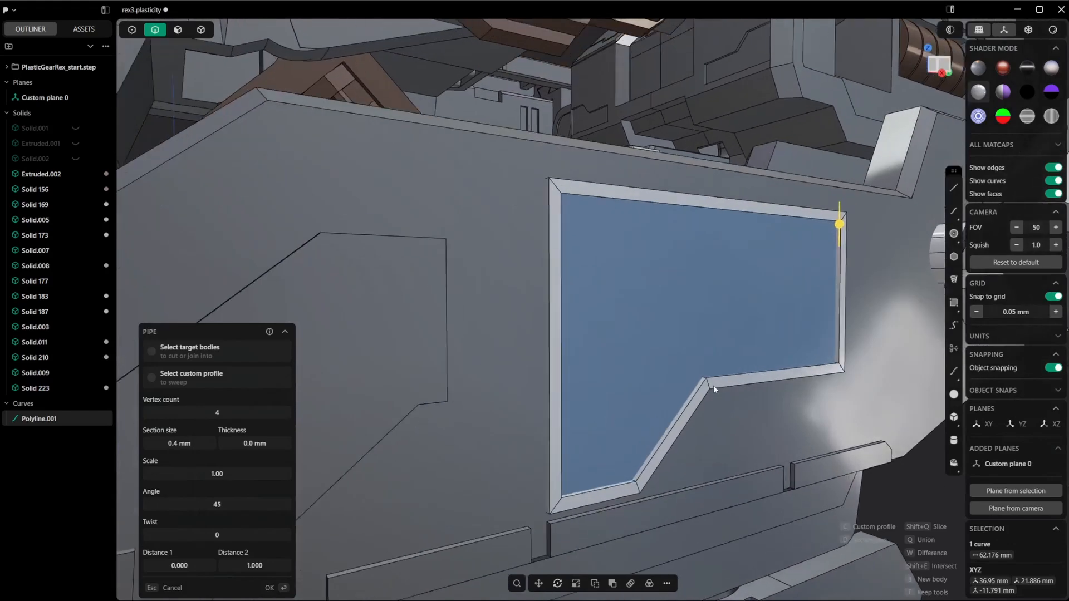
{"action": "key", "text": "Return"}
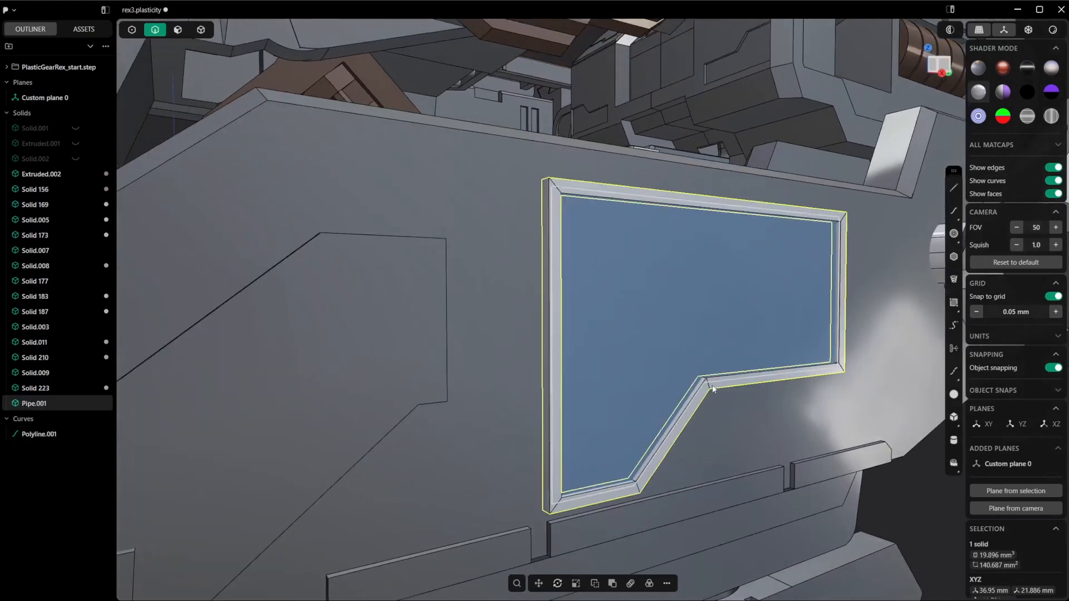
Subtract the pipe from the large side armour body with a Boolean difference, without keeping the tool body.
{"action": "key", "text": "4"}
{"action": "left_click", "coordinate": [503, 178]}
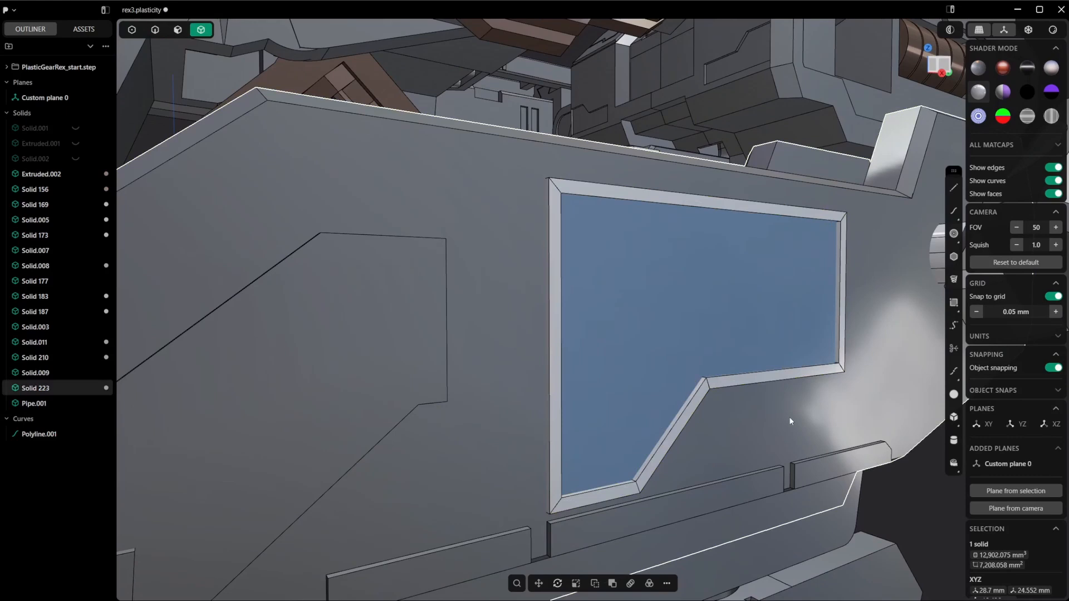
{"action": "key", "text": "q"}
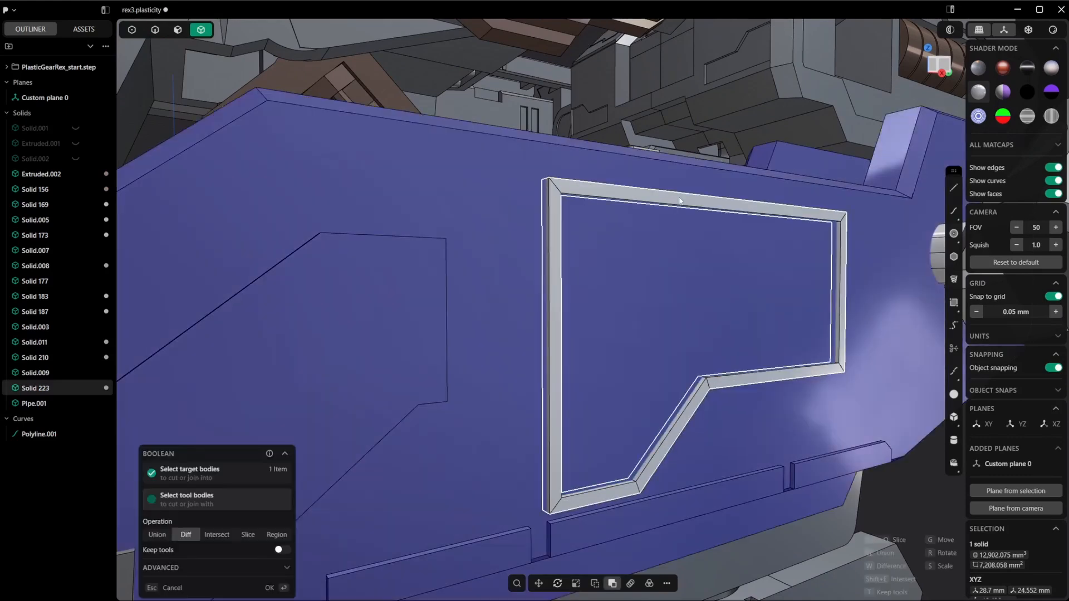
{"action": "left_click", "coordinate": [681, 202]}
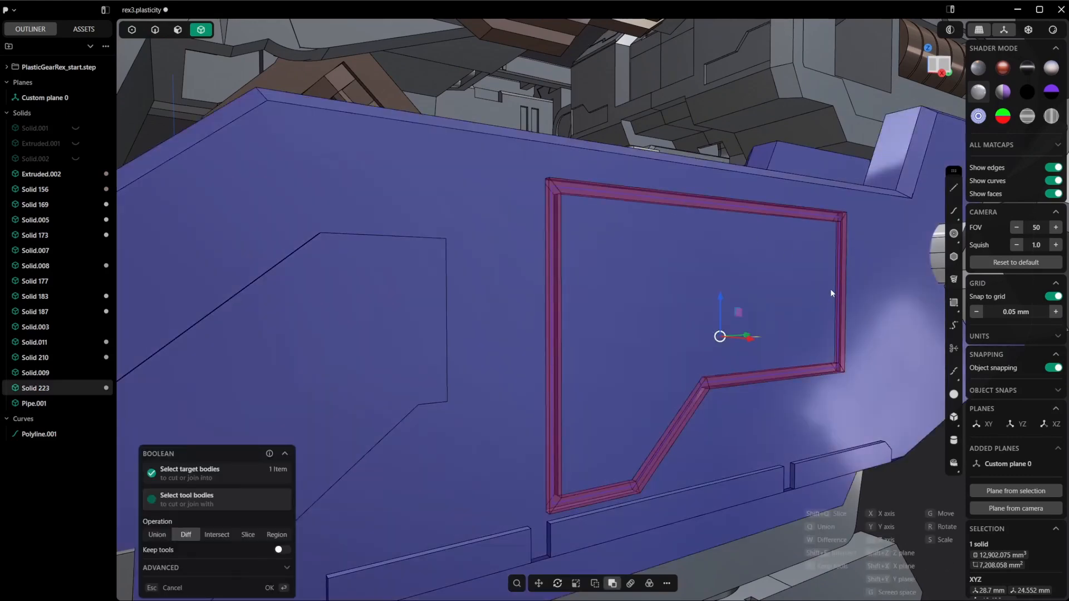
{"action": "key", "text": "Return"}
{"action": "middle_click_drag", "start_coordinate": [705, 262], "coordinate": [697, 286]}
Delete the panel outline curve and inspect the groove cut into the armour's side face.
{"action": "key", "text": "2"}
{"action": "left_click", "coordinate": [688, 202]}
{"action": "key", "text": "x"}
{"action": "middle_click_drag", "start_coordinate": [699, 226], "coordinate": [618, 287]}
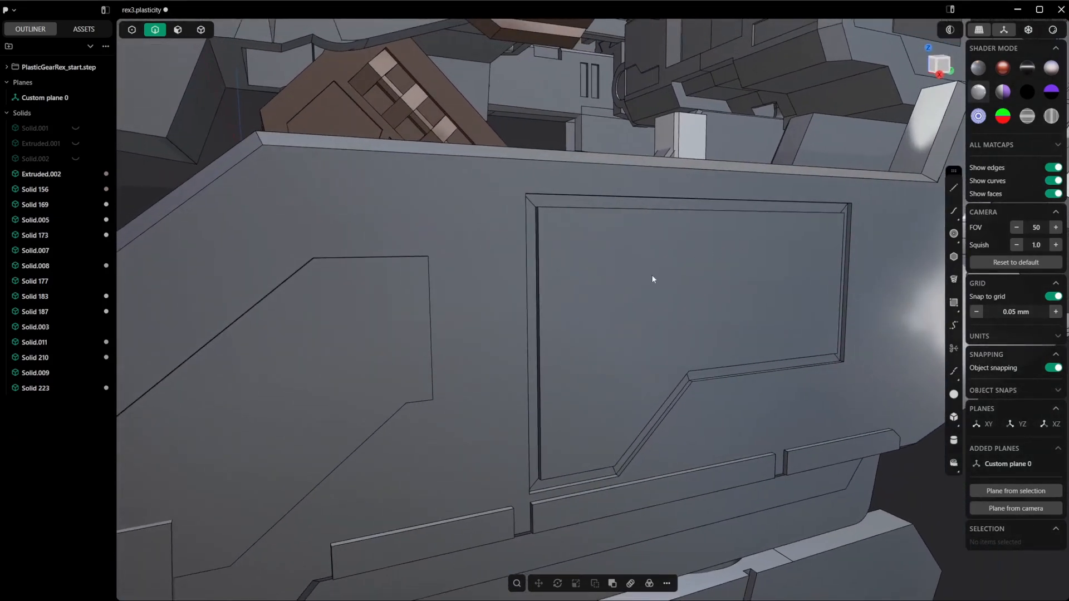
{"action": "middle_click_drag", "start_coordinate": [678, 243], "coordinate": [673, 205]}
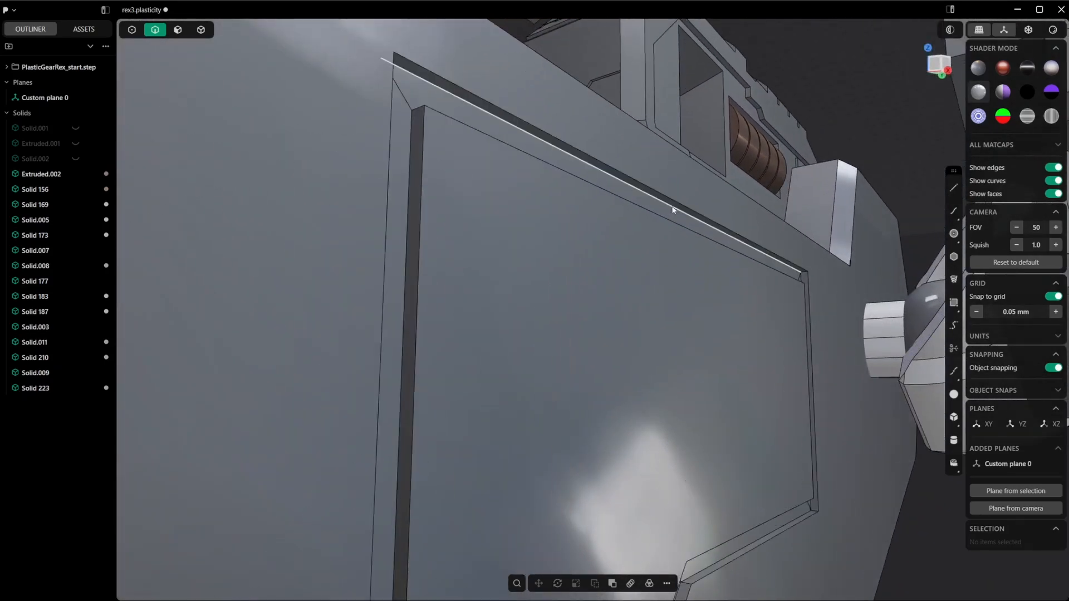
Undo the curve deletion, the groove cut and the pipe, back to the selected panel outline.
{"action": "key", "text": "ctrl+z"}
{"action": "key", "text": "ctrl+z"}
{"action": "key", "text": "ctrl+z"}
{"action": "key", "text": "ctrl+z"}
{"action": "middle_click_drag", "start_coordinate": [806, 312], "coordinate": [739, 321]}
{"action": "key", "text": "ctrl+z"}
Create a pipe with a square profile and a 0.4 mm section size along the panel outline curve.
{"action": "key", "text": "p"}
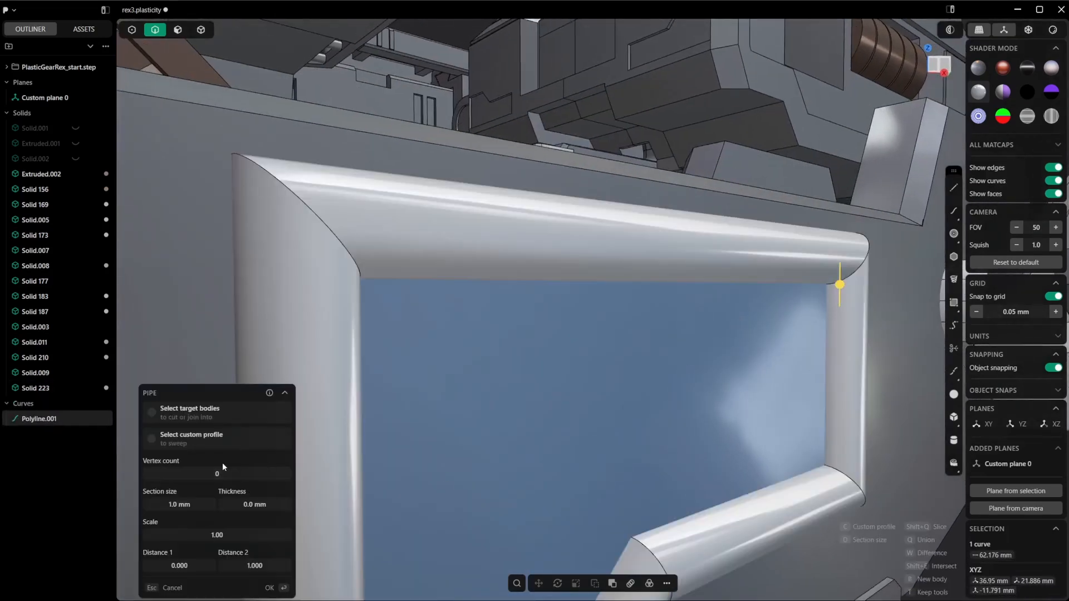
{"action": "type", "text": "0.4"}
{"action": "key", "text": "Return"}
{"action": "middle_click_drag", "start_coordinate": [560, 291], "coordinate": [547, 303]}
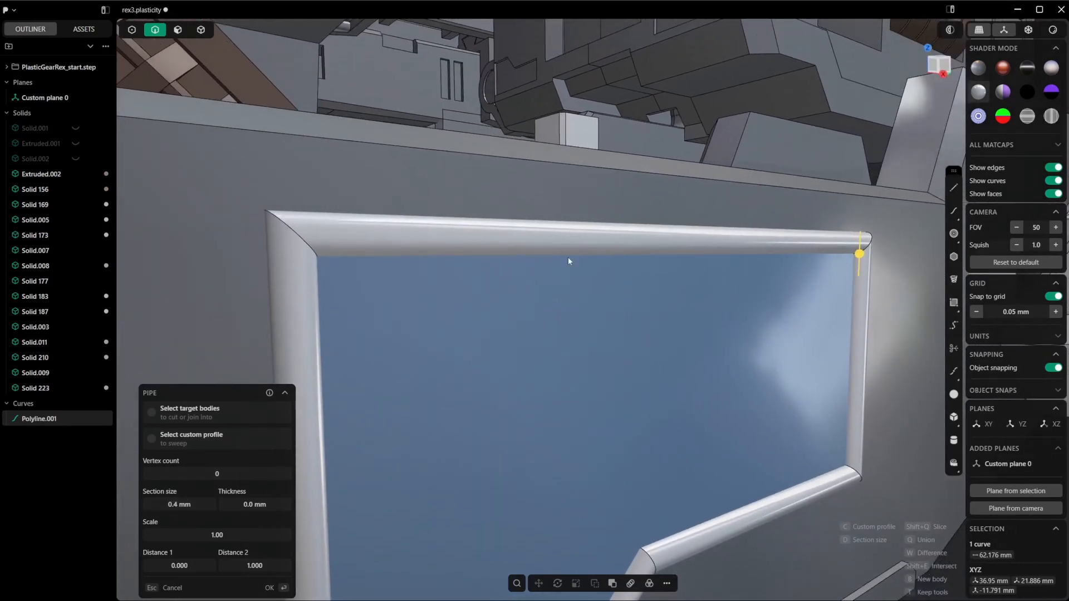
{"action": "left_click", "coordinate": [226, 472]}
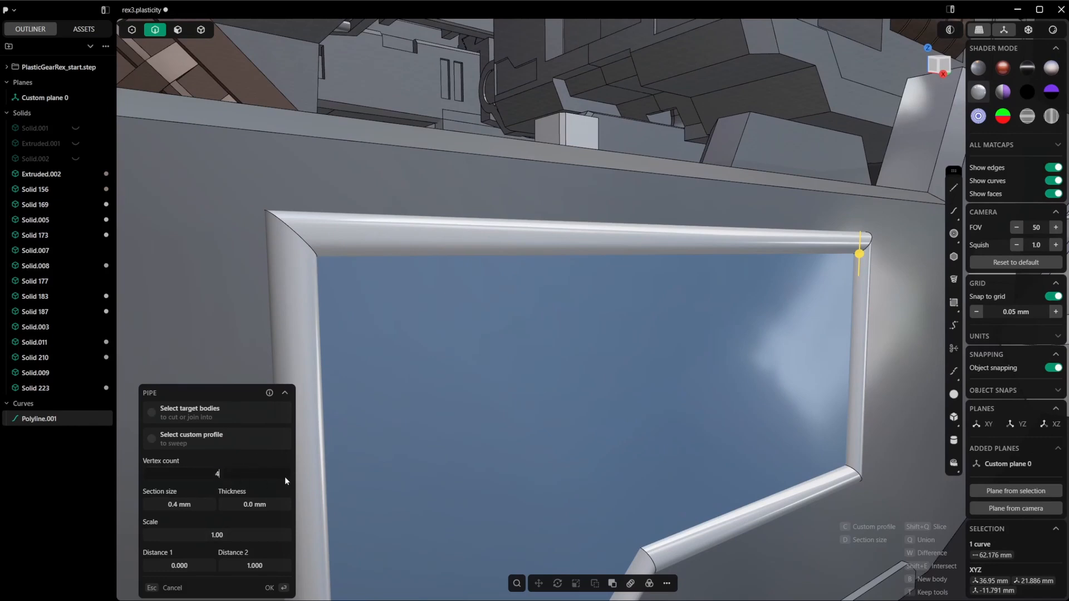
{"action": "key", "text": "Return"}
{"action": "key", "text": "Return"}
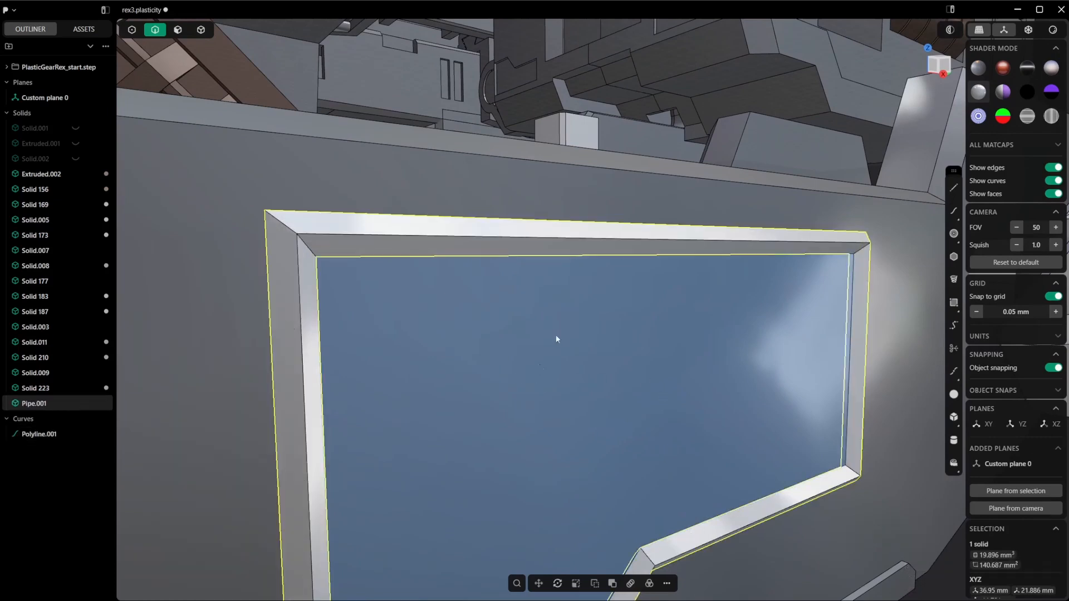
Subtract the square pipe from the large side armour body with a Boolean difference and clear the selection.
{"action": "key", "text": "4"}
{"action": "left_click", "coordinate": [489, 175]}
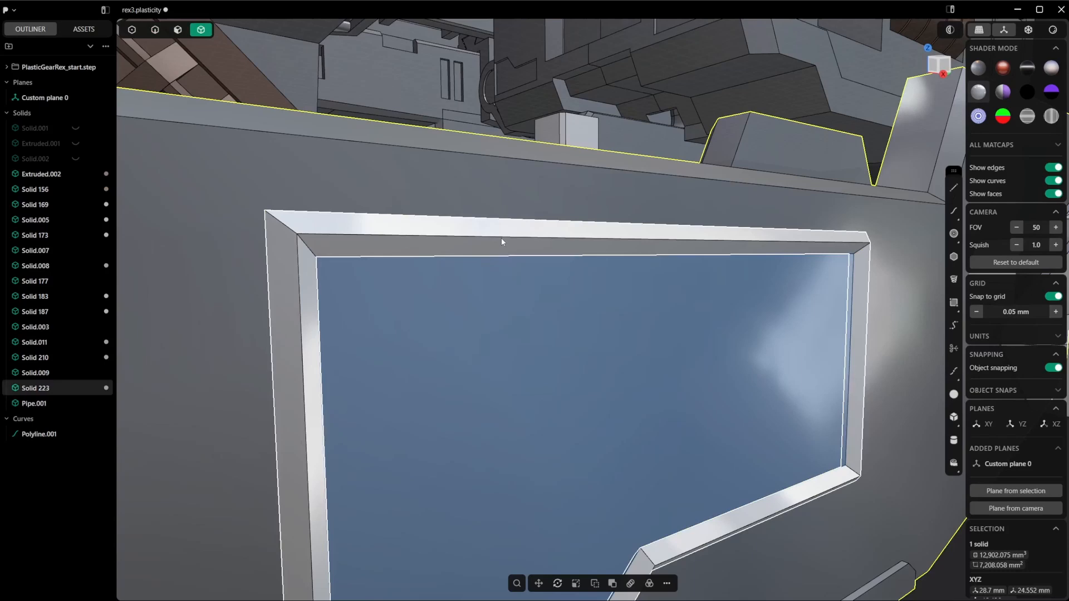
{"action": "key", "text": "shift+b"}
{"action": "left_click", "coordinate": [501, 242]}
{"action": "key", "text": "Return"}
{"action": "middle_click_drag", "start_coordinate": [475, 306], "coordinate": [509, 252]}
{"action": "key", "text": "2"}
{"action": "key", "text": "Escape"}
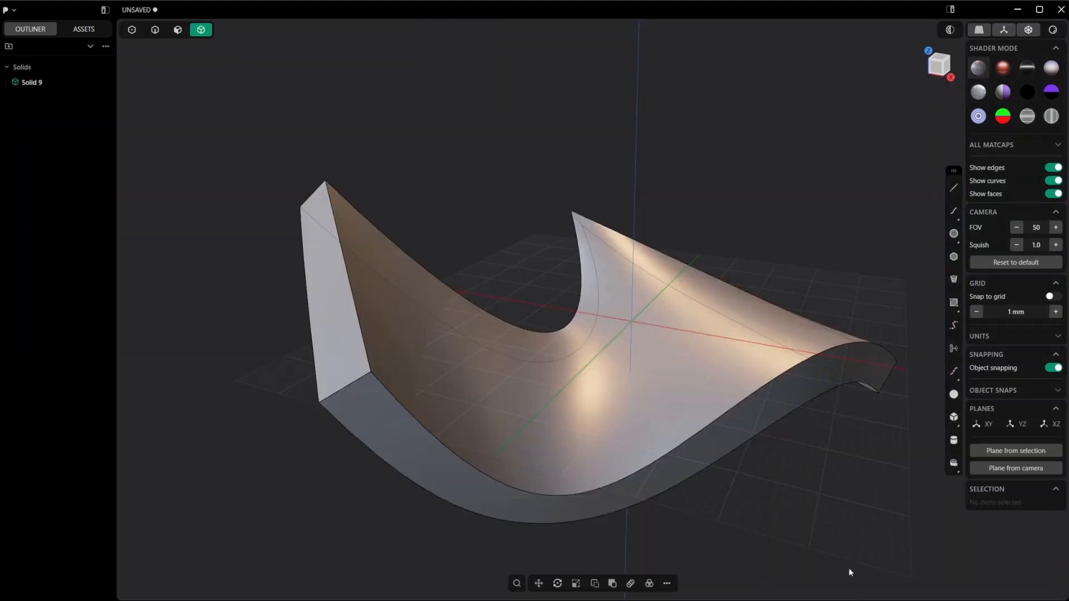
Draw a closed seven-point polyline over the curved solid in the top view, extending past the body's upper edge.
{"action": "middle_click_drag", "start_coordinate": [791, 276], "coordinate": [869, 234]}
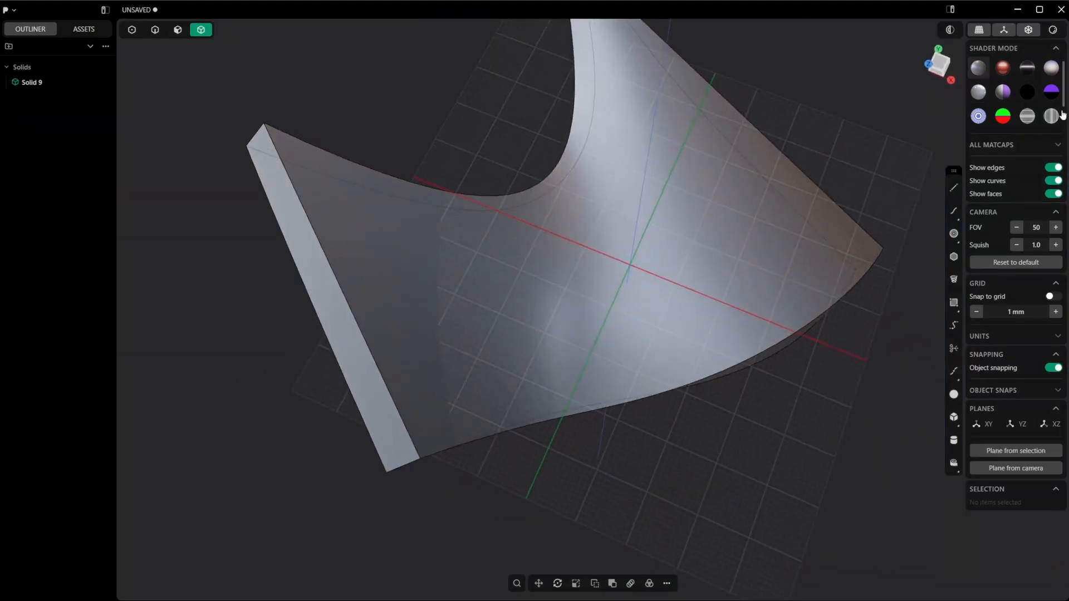
{"action": "left_click", "coordinate": [958, 190]}
{"action": "left_click", "coordinate": [940, 66]}
{"action": "scroll", "coordinate": [614, 210], "scroll_direction": "down", "scroll_amount": 3}
{"action": "right_click_drag", "start_coordinate": [615, 211], "coordinate": [595, 281]}
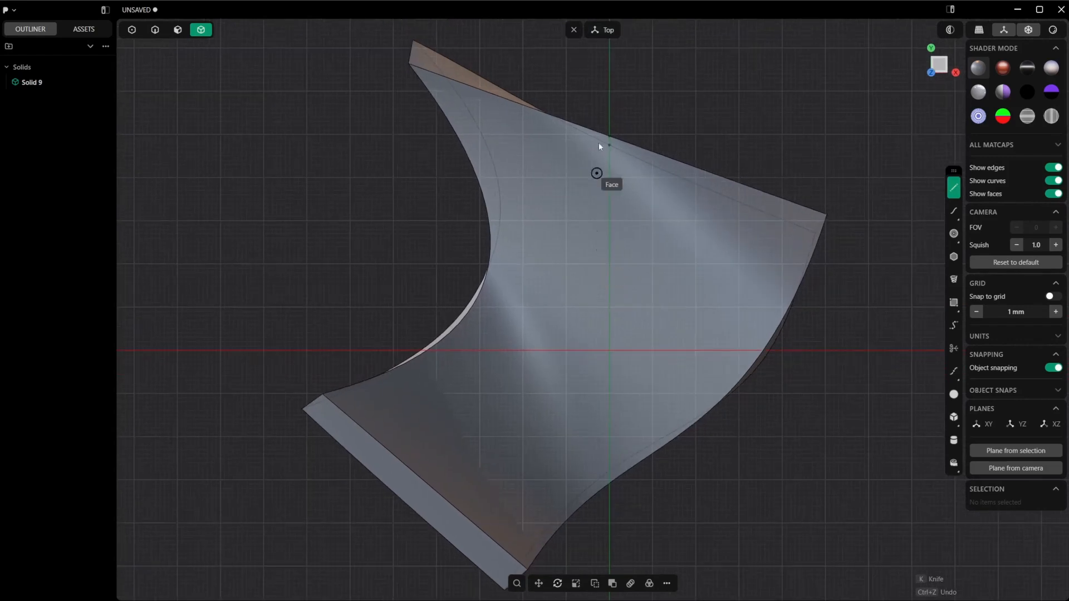
{"action": "left_click", "coordinate": [594, 98]}
{"action": "left_click", "coordinate": [545, 266]}
{"action": "left_click", "coordinate": [464, 388]}
{"action": "left_click", "coordinate": [522, 469]}
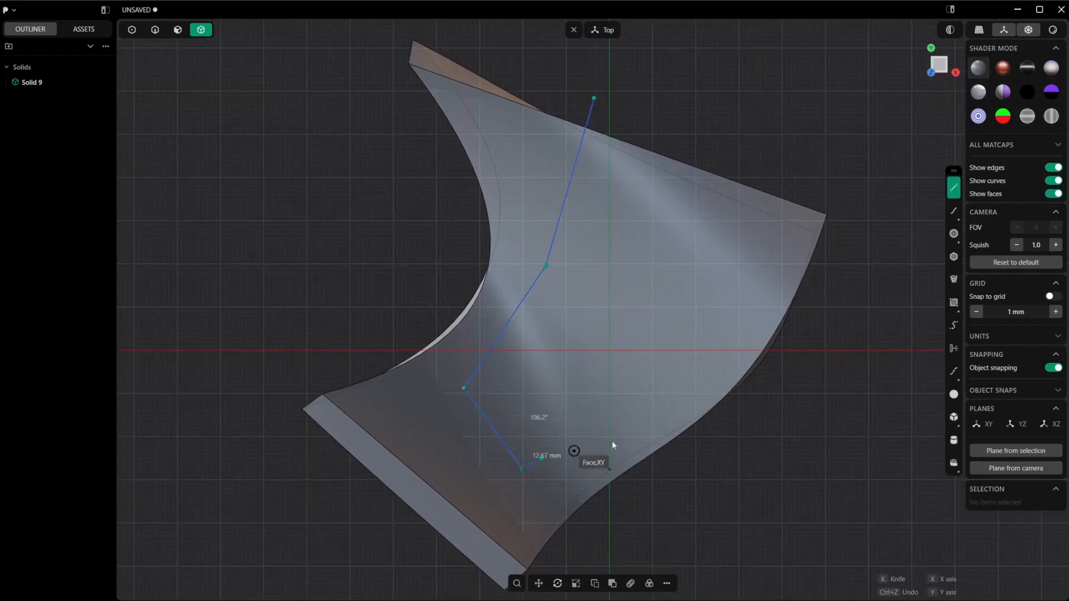
{"action": "left_click", "coordinate": [671, 399]}
{"action": "left_click", "coordinate": [741, 238]}
{"action": "left_click", "coordinate": [754, 142]}
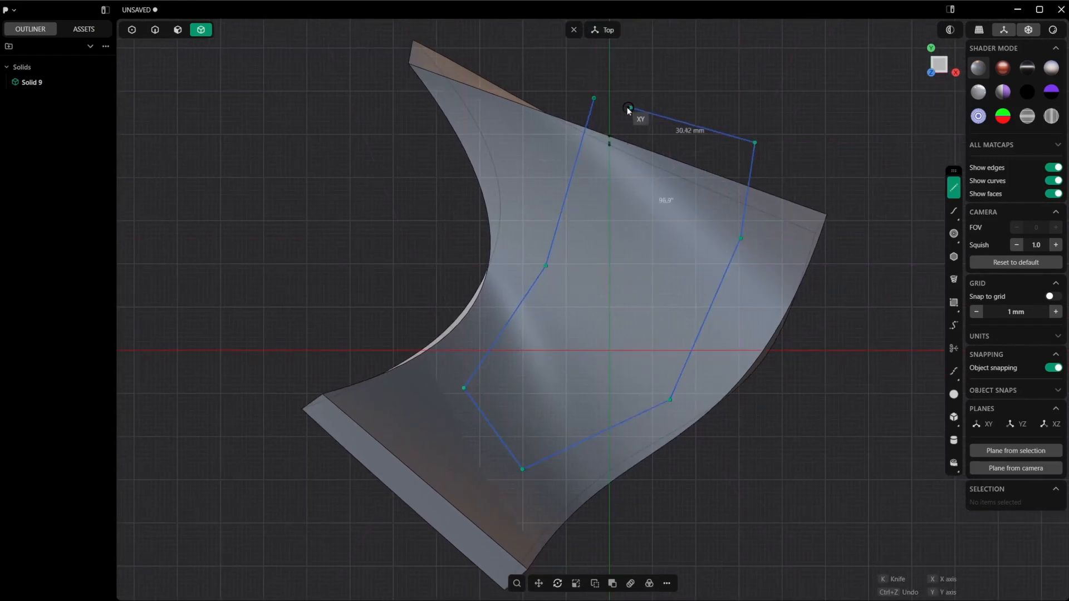
{"action": "left_click", "coordinate": [594, 99]}
{"action": "middle_click_drag", "start_coordinate": [802, 391], "coordinate": [792, 268]}
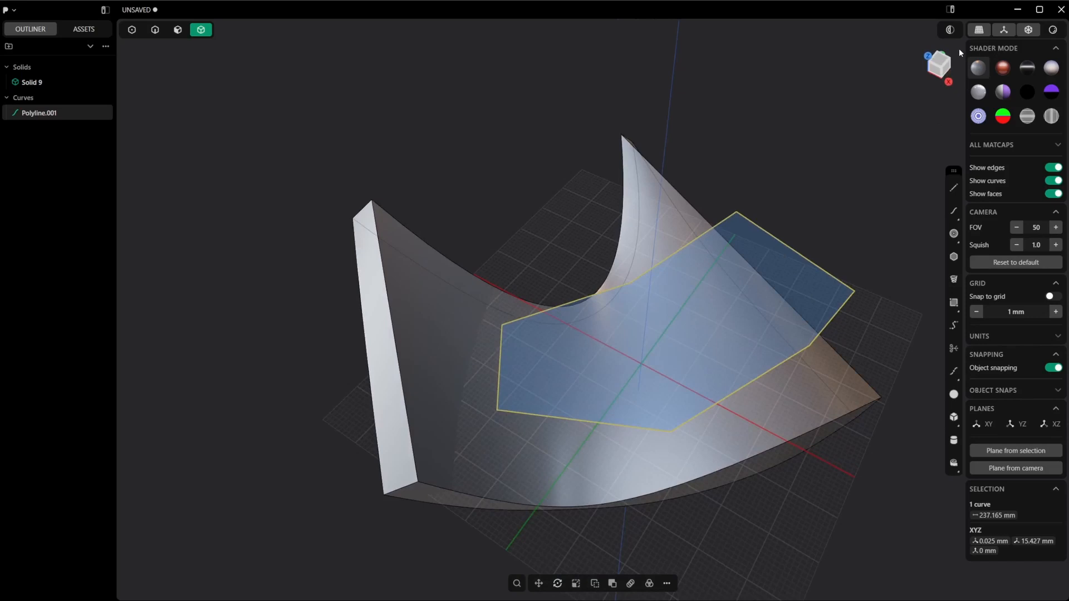
Imprint the polyline onto the curved solid from the top view using the Vector method.
{"action": "left_click", "coordinate": [936, 57]}
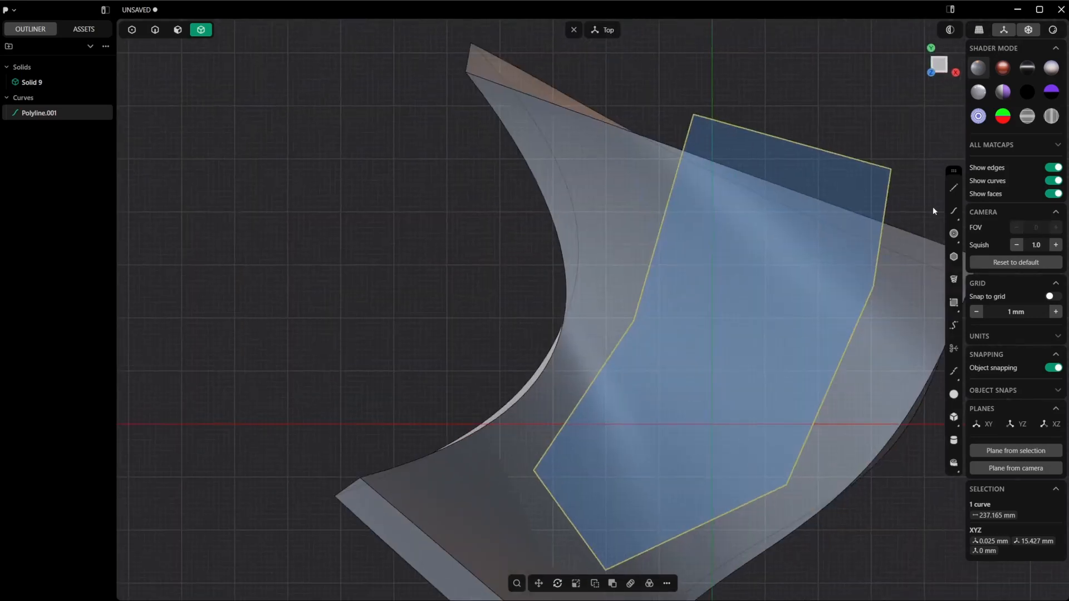
{"action": "key", "text": "y"}
{"action": "left_click", "coordinate": [899, 315]}
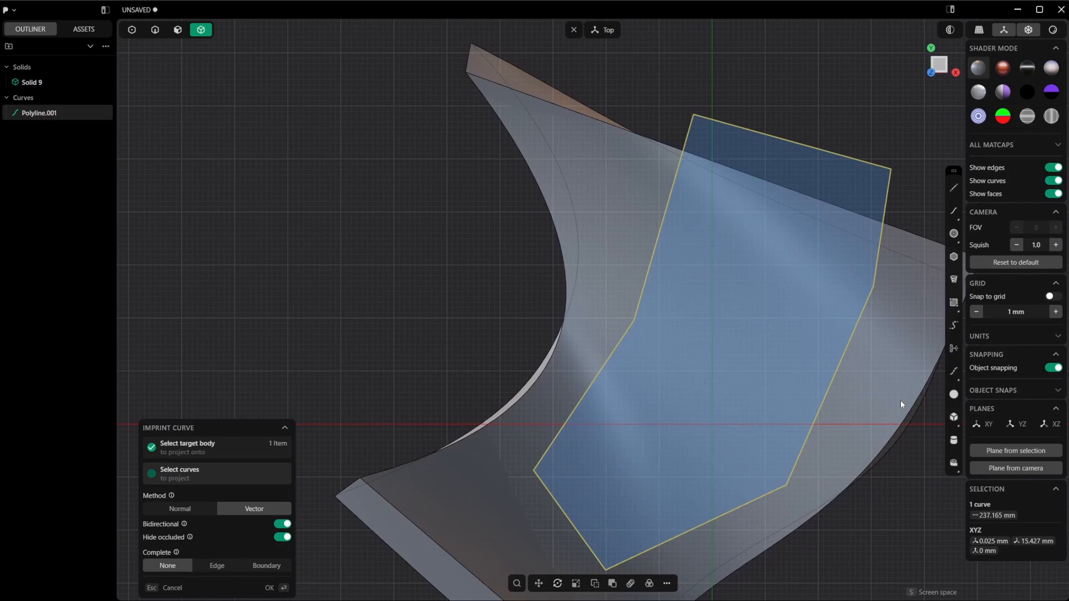
{"action": "key", "text": "Return"}
{"action": "middle_click_drag", "start_coordinate": [885, 385], "coordinate": [846, 352]}
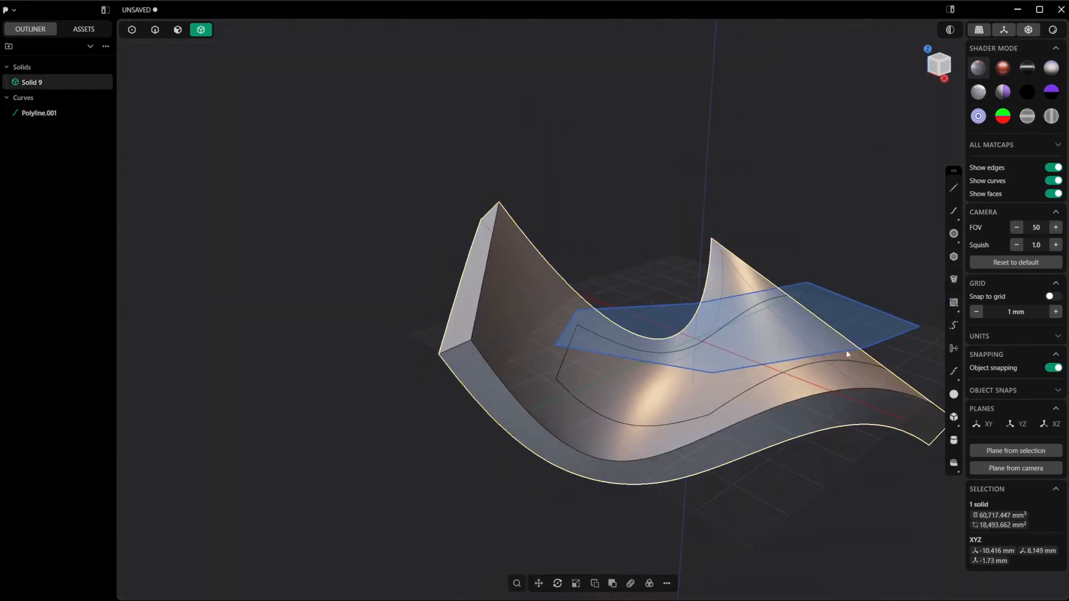
Delete the flat source polyline above the curved solid, keeping the imprinted edges.
{"action": "key", "text": "2"}
{"action": "left_click", "coordinate": [884, 342]}
{"action": "key", "text": "x"}
{"action": "middle_click_drag", "start_coordinate": [900, 331], "coordinate": [895, 353]}
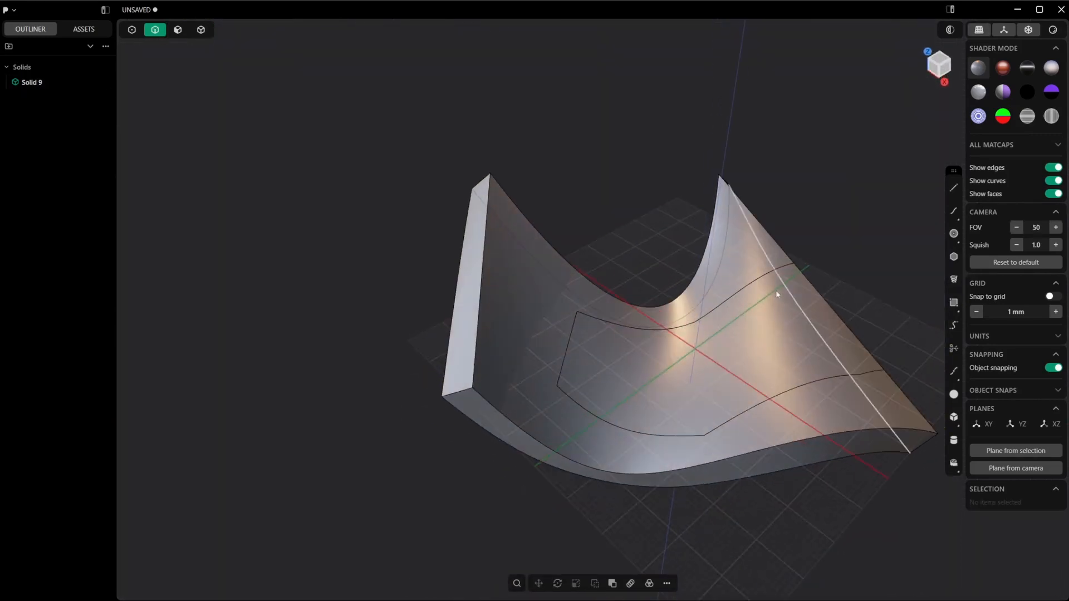
Cut a groove into the curved solid with a round pipe of 1.0 mm section size along all imprinted outline edges.
{"action": "left_click", "coordinate": [757, 282]}
{"action": "key", "text": "f"}
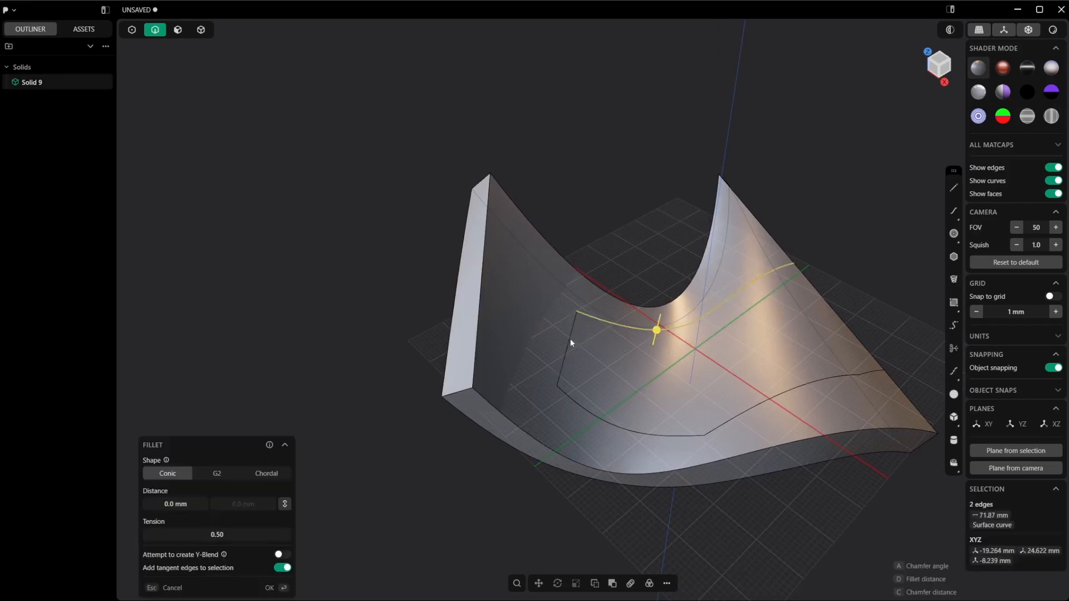
{"action": "left_click", "coordinate": [570, 340]}
{"action": "left_click", "coordinate": [691, 436]}
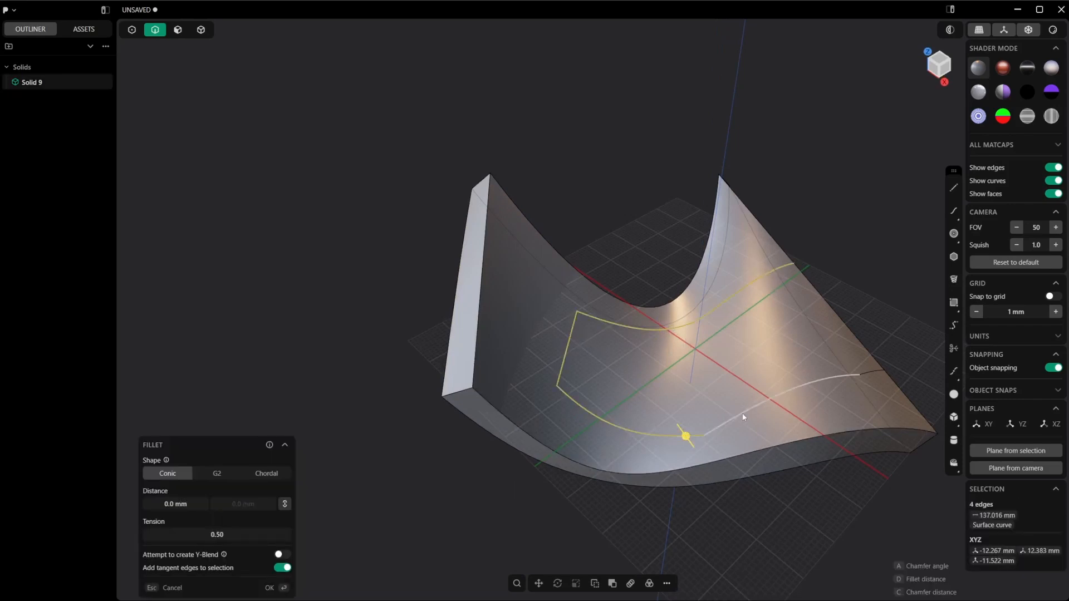
{"action": "left_click", "coordinate": [871, 373]}
{"action": "key", "text": "p"}
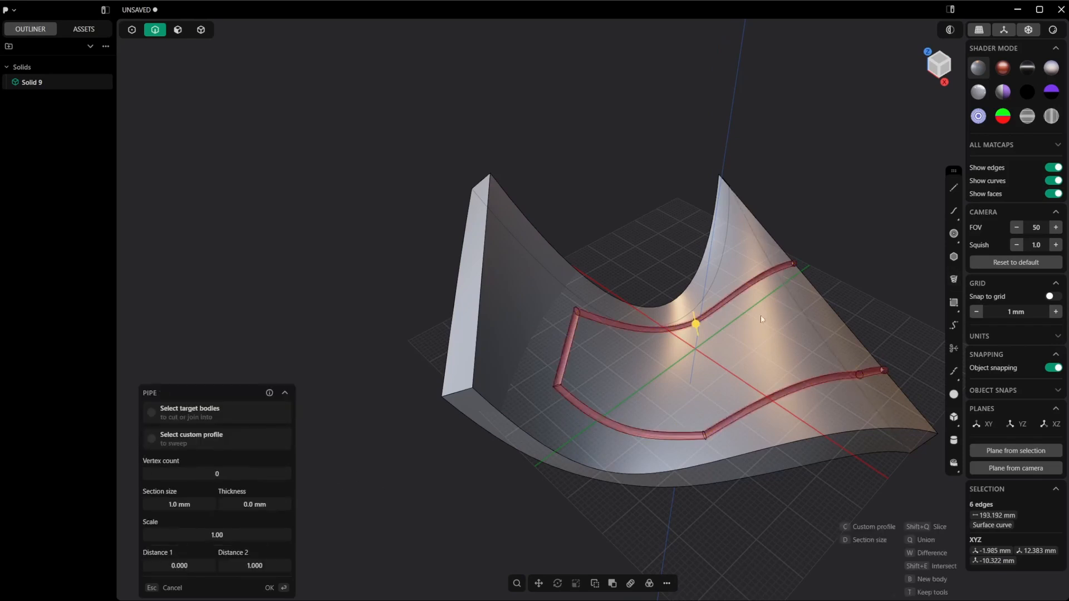
{"action": "scroll", "coordinate": [761, 319], "scroll_direction": "up", "scroll_amount": 3}
{"action": "key", "text": "Return"}
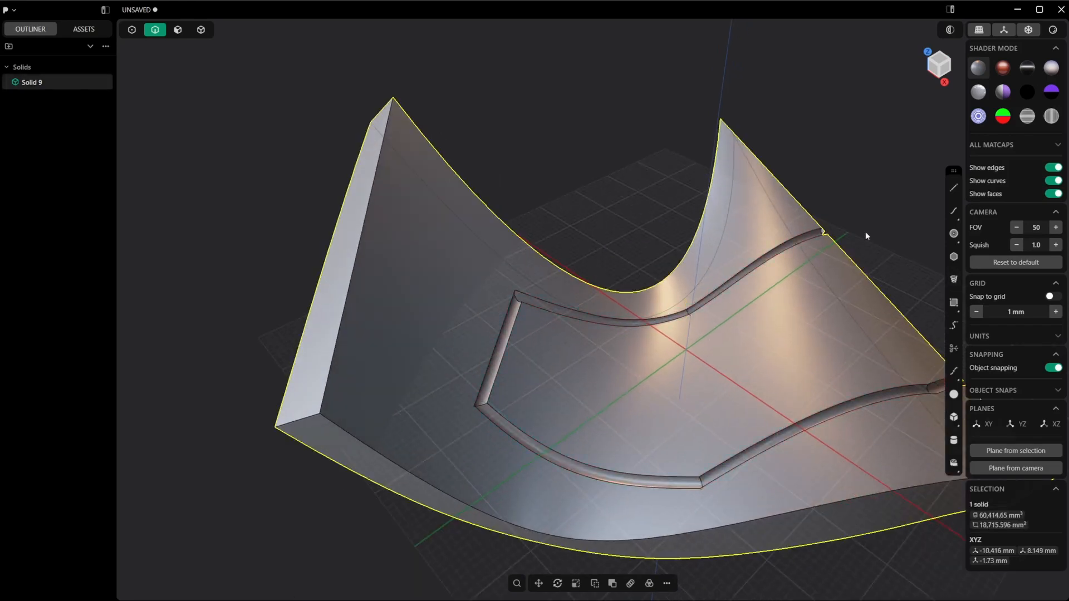
Move the small end face of the groove nearest the solid's pointed corner outward so the groove runs through the straight edge.
{"action": "middle_click_drag", "start_coordinate": [884, 253], "coordinate": [746, 295]}
{"action": "scroll", "coordinate": [790, 362], "scroll_direction": "up", "scroll_amount": 5}
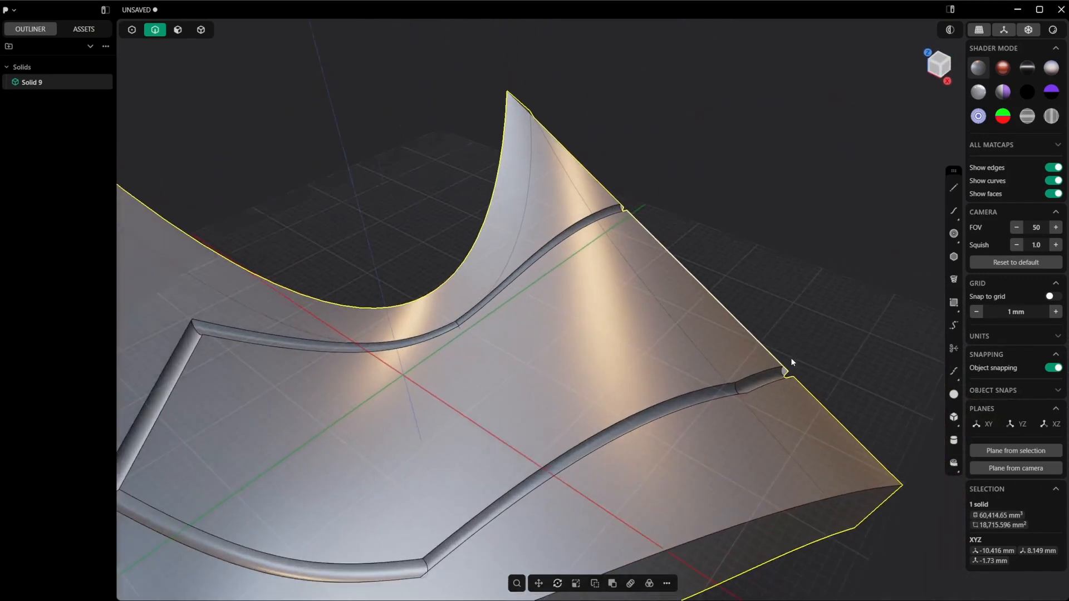
{"action": "key", "text": "3"}
{"action": "left_click", "coordinate": [785, 372]}
{"action": "left_click_drag", "start_coordinate": [767, 378], "coordinate": [788, 380]}
{"action": "key", "text": "Return"}
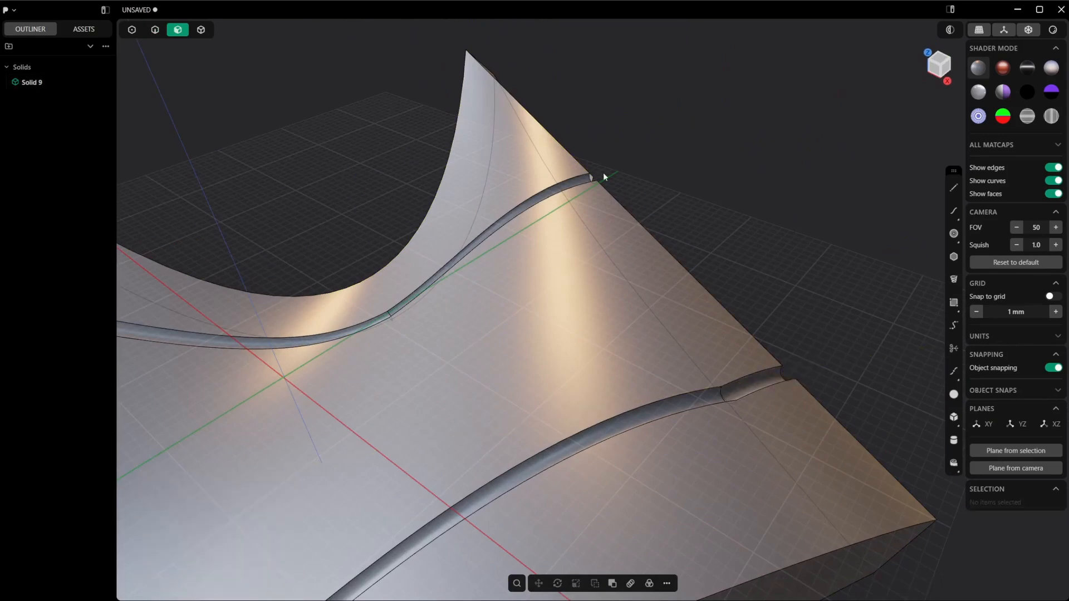
Extend the other groove end through the same straight edge by moving its end face outward, and clear the selection.
{"action": "left_click", "coordinate": [592, 178]}
{"action": "left_click_drag", "start_coordinate": [561, 184], "coordinate": [672, 177]}
{"action": "key", "text": "Return"}
{"action": "scroll", "coordinate": [779, 301], "scroll_direction": "down", "scroll_amount": 8}
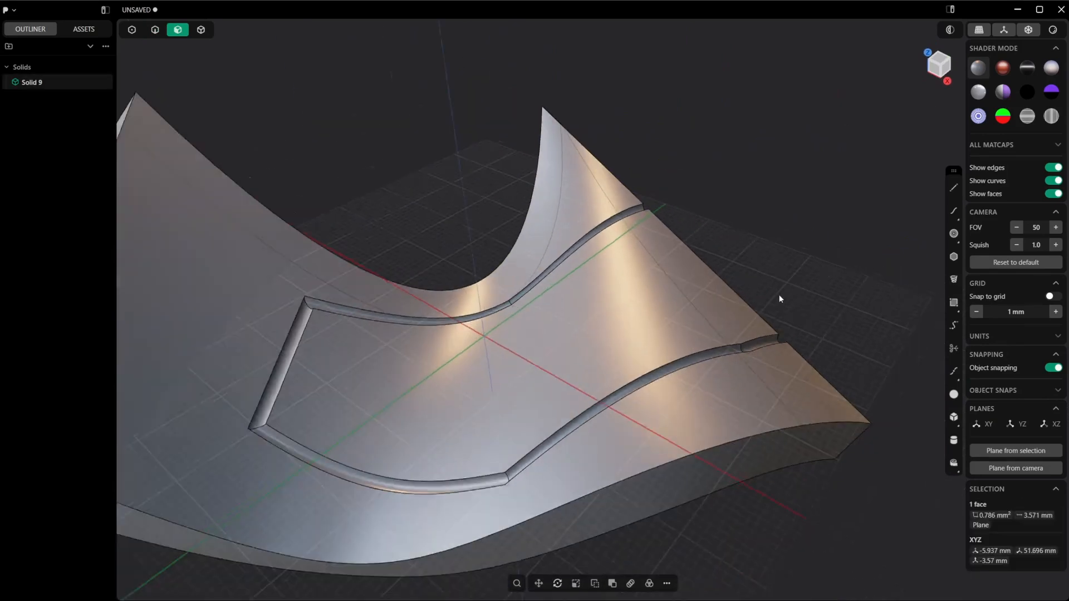
{"action": "middle_click_drag", "start_coordinate": [778, 315], "coordinate": [763, 338]}
{"action": "key", "text": "Escape"}
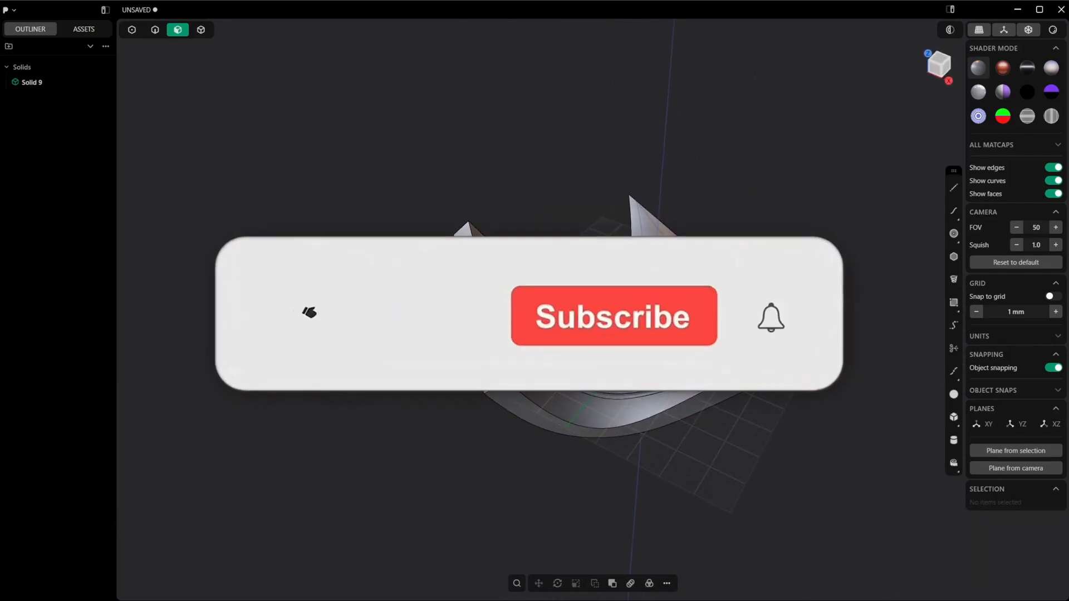